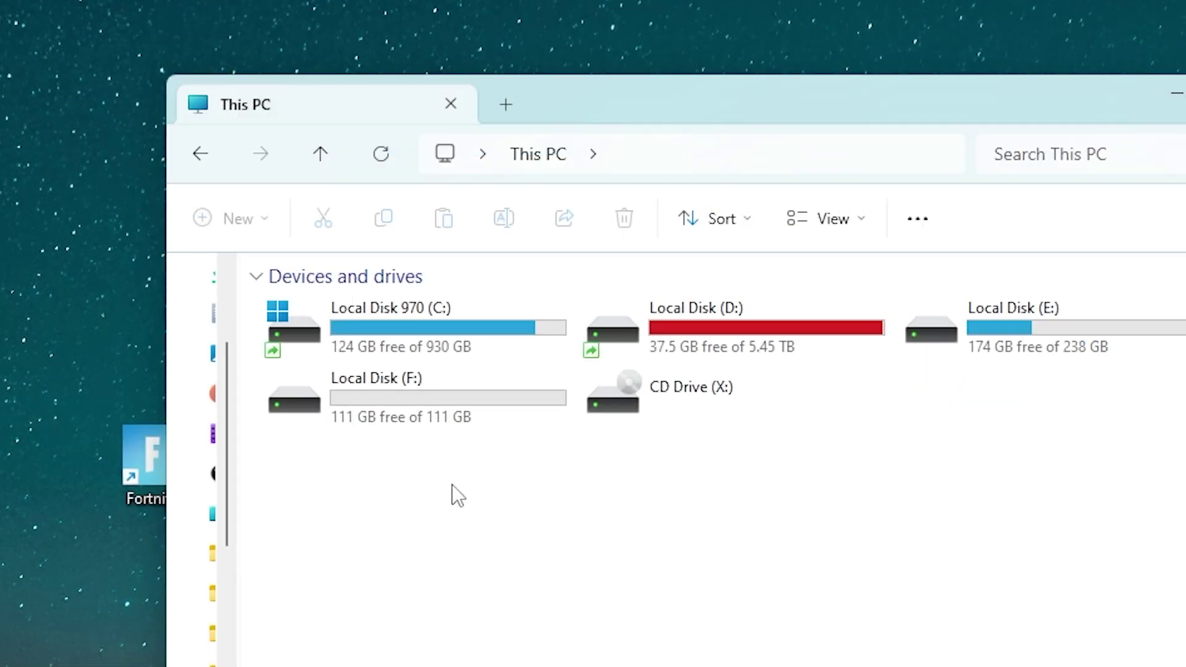
Open Local Disk (F:) to view the files stored on it
left_click_drag(451, 465, 493, 499)
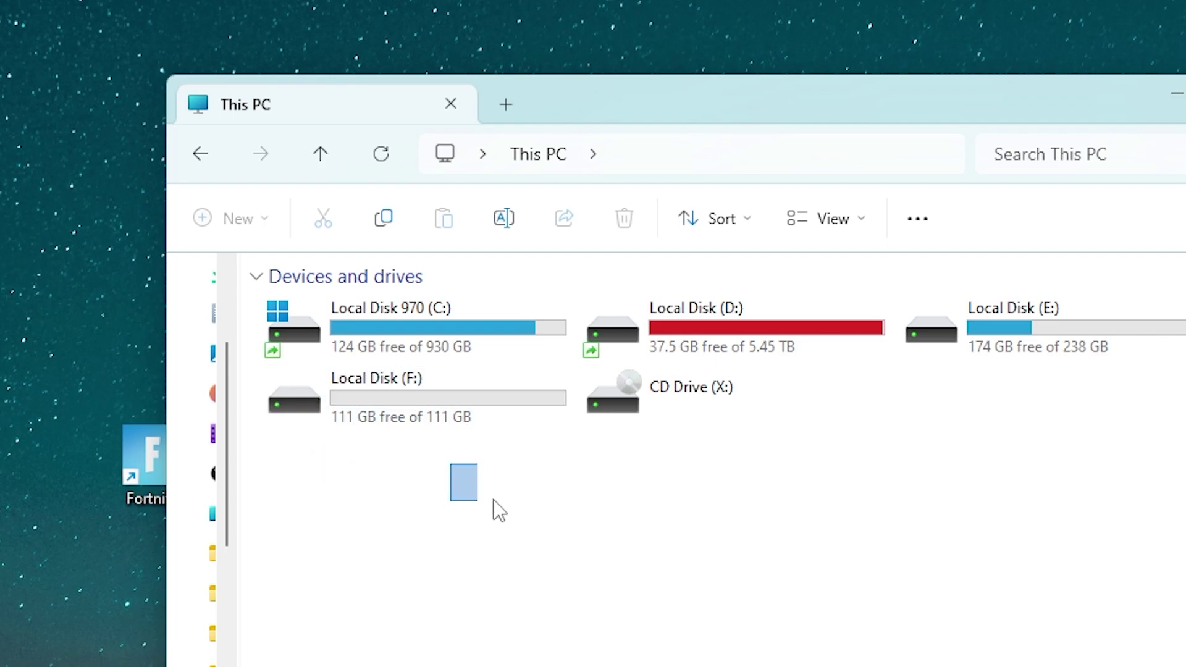
double_click(371, 414)
left_click_drag(411, 383, 556, 666)
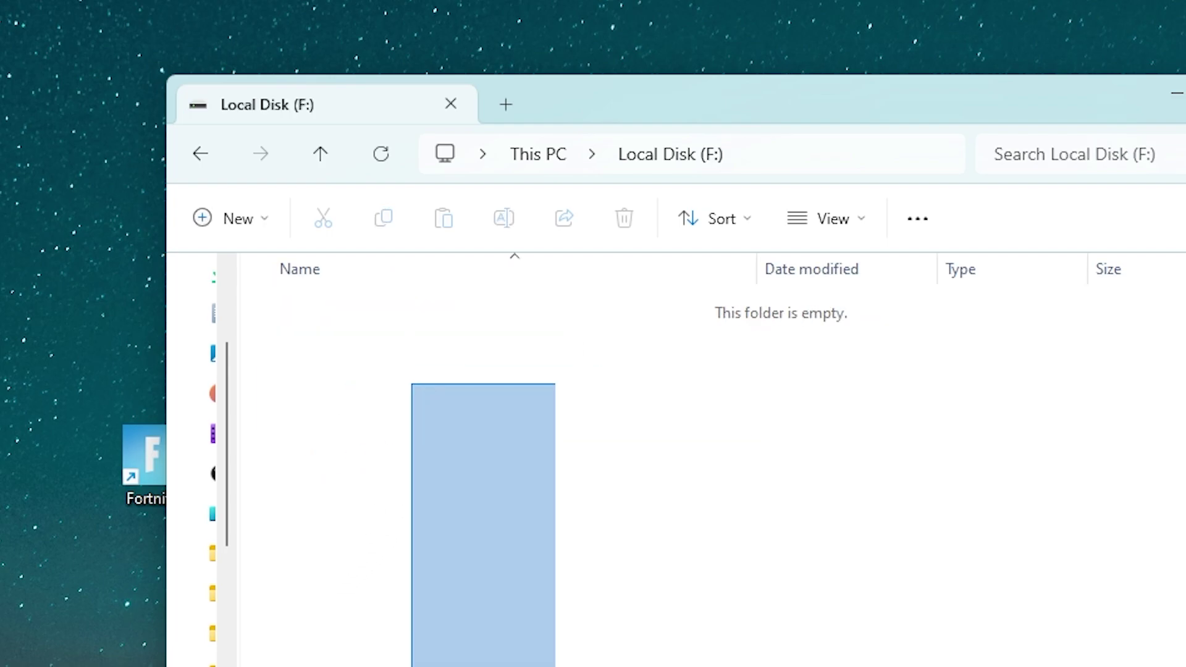
left_click_drag(556, 666, 795, 626)
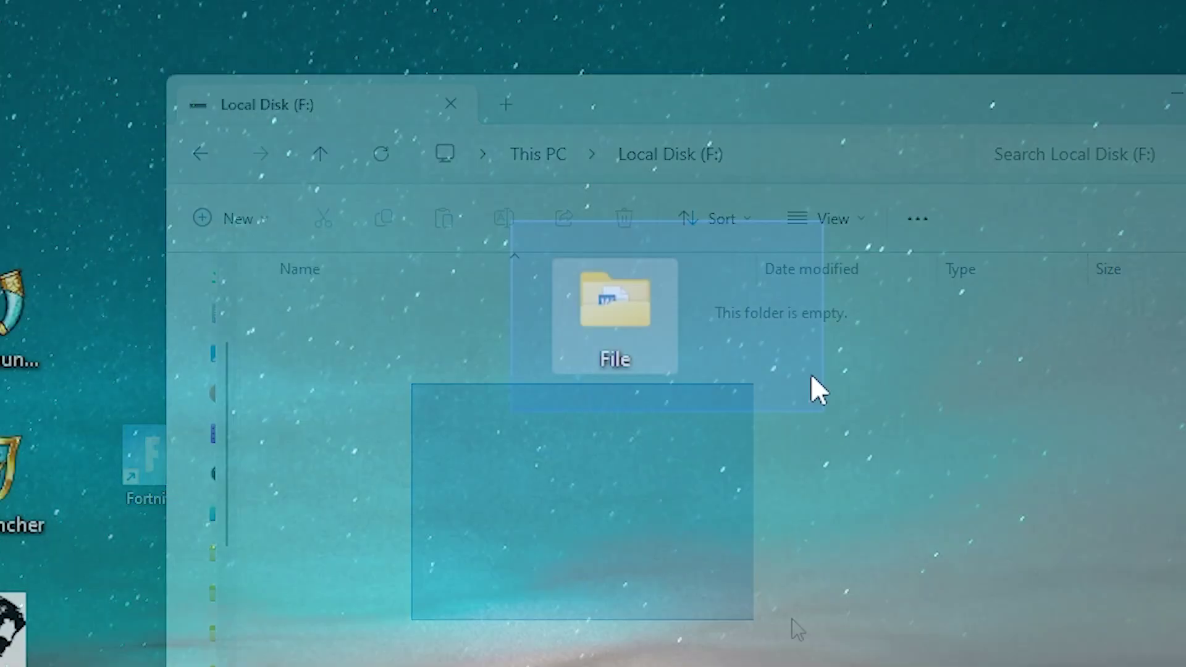
left_click_drag(511, 219, 701, 466)
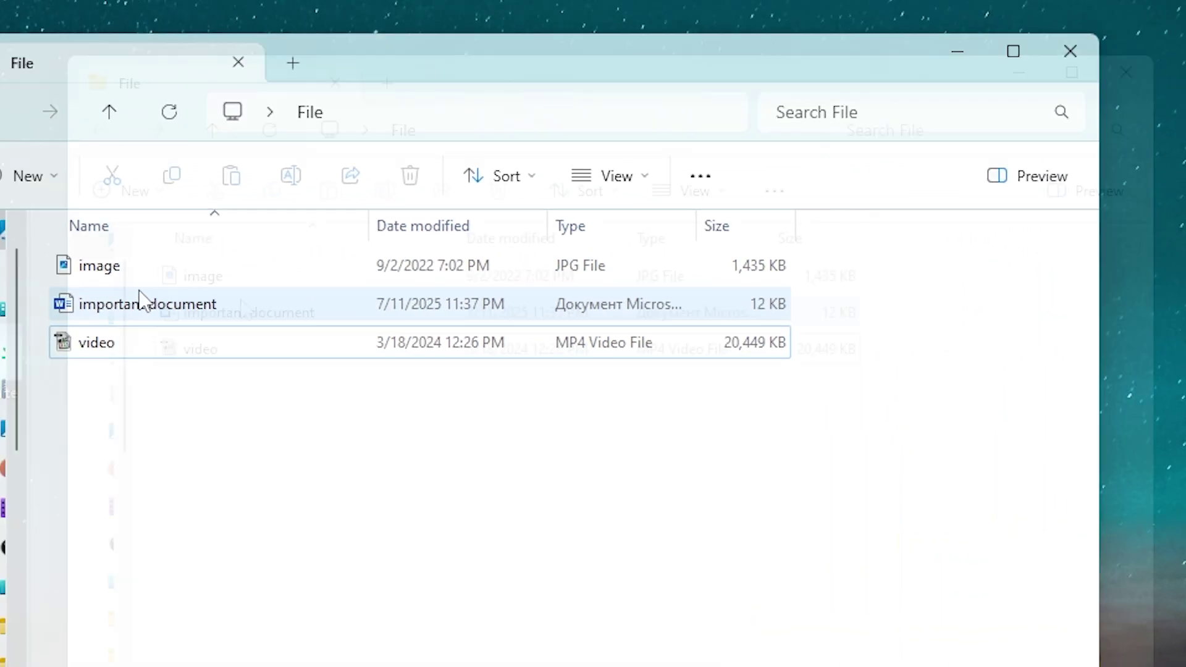
Check the image and the important document containing 'Important information'
left_click(272, 278)
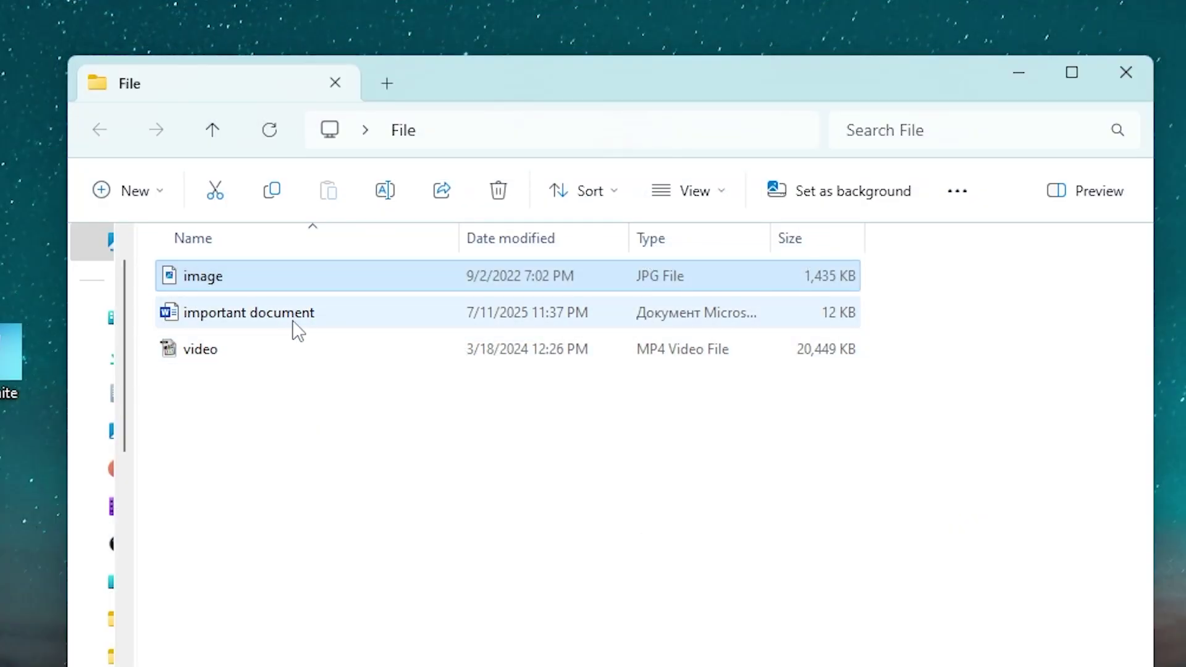
double_click(296, 326)
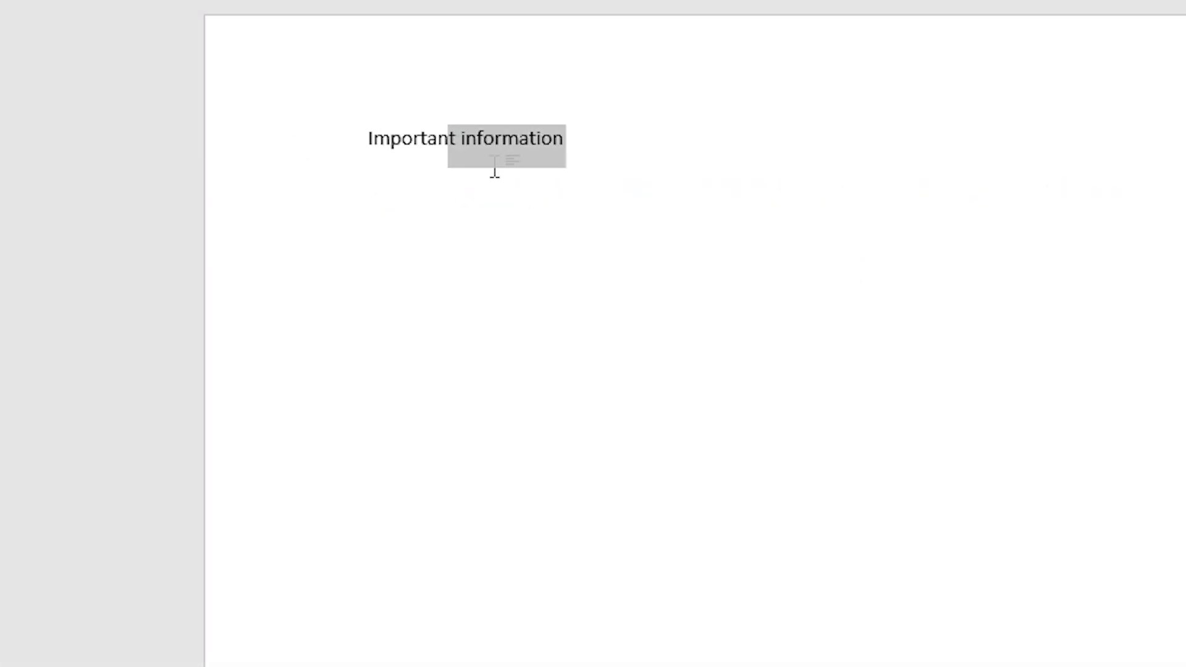
left_click_drag(494, 173, 344, 156)
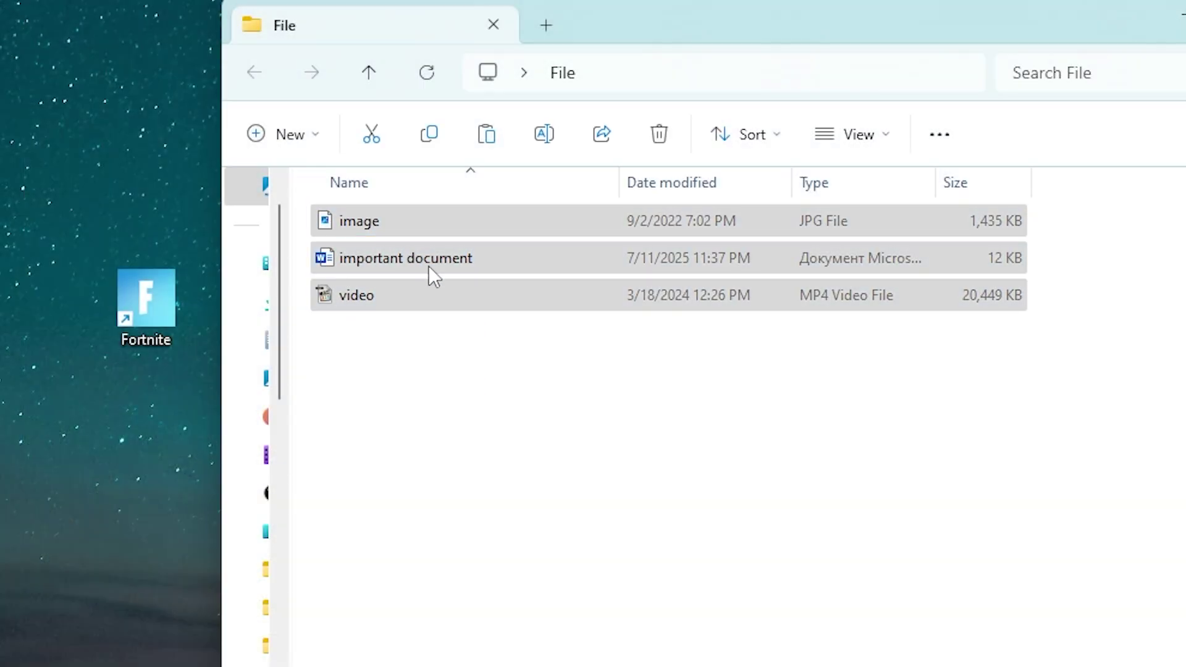
Select the image, important document and video on F: and delete them
right_click(374, 228)
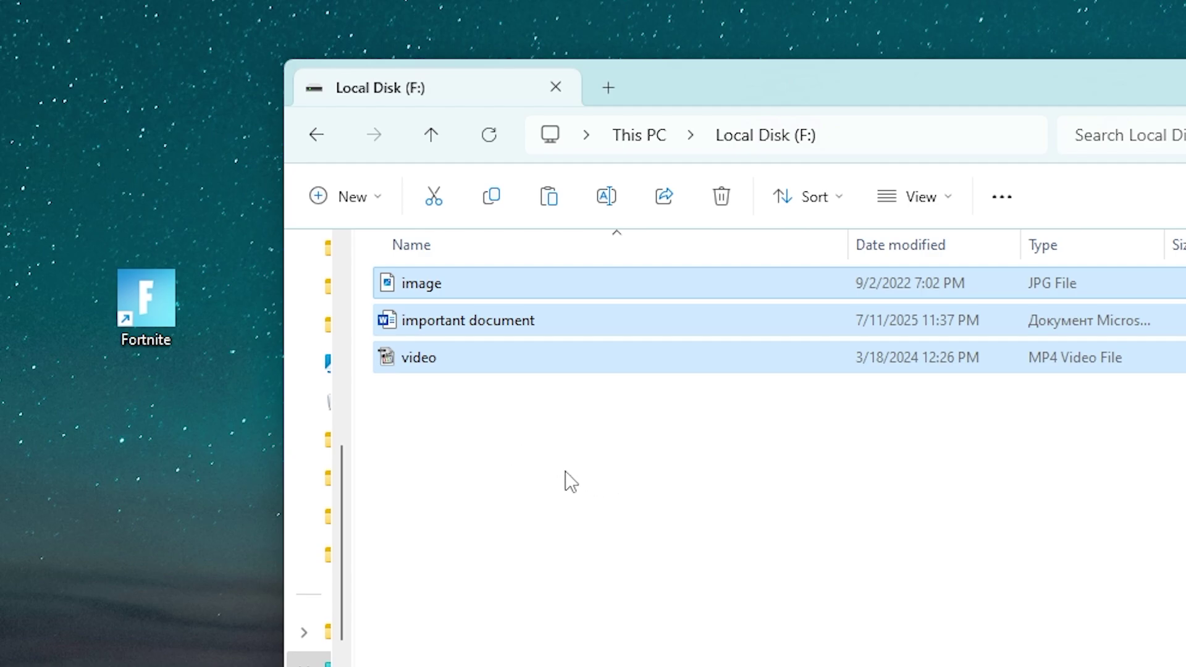
left_click_drag(680, 479, 442, 273)
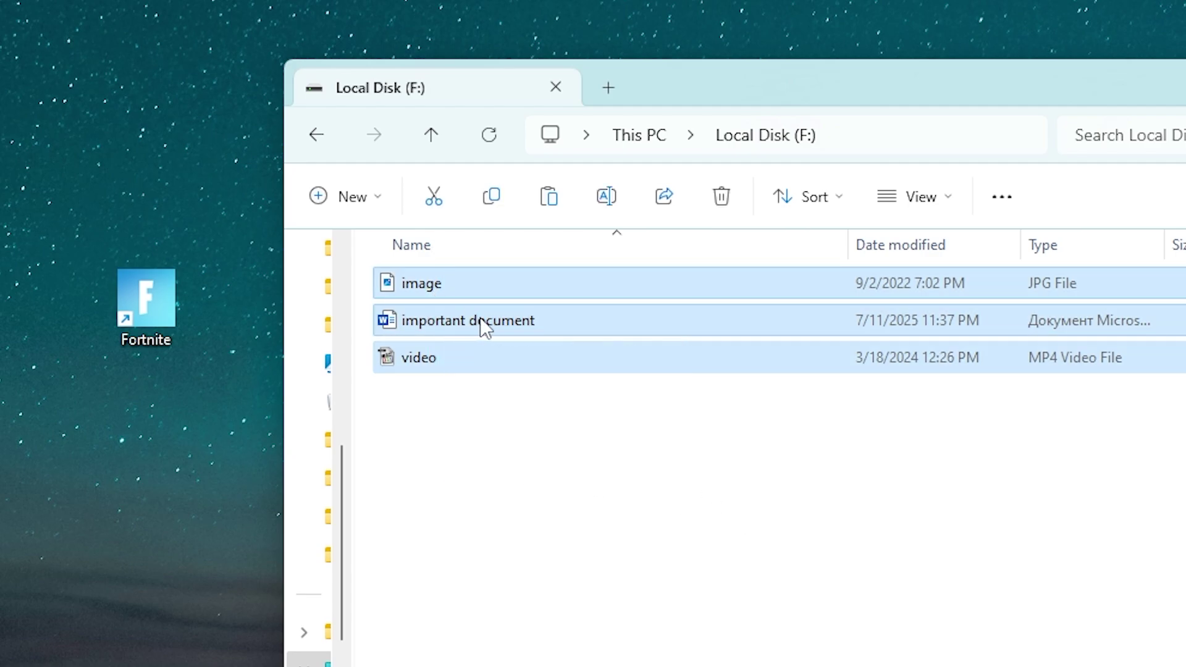
key("Delete")
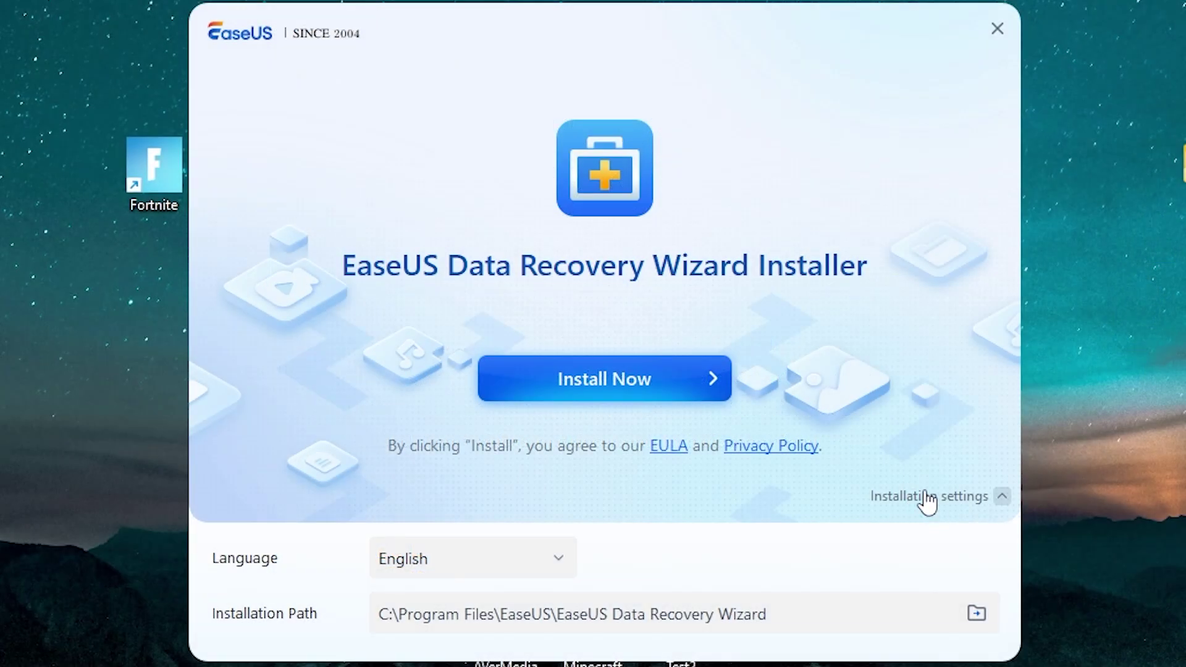
Install the recovery program in English to C:\Program Files\EaseUS\EaseUS Data Recovery Wizard, confirming F: is empty
left_click(473, 558)
left_click(778, 624)
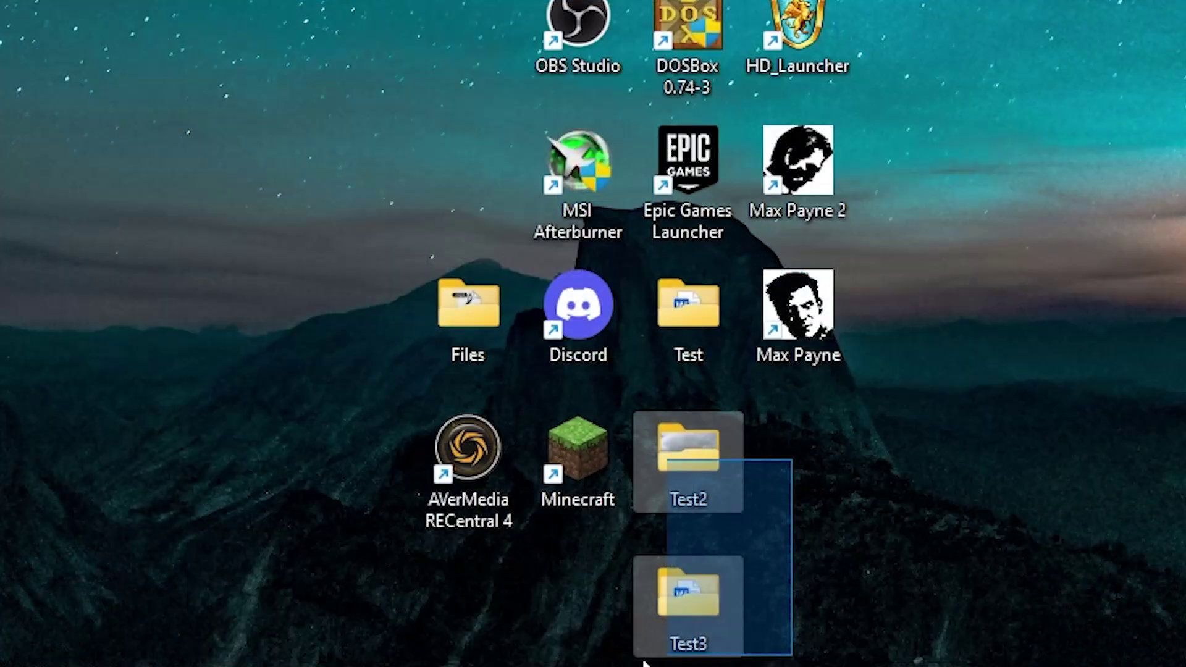
left_click_drag(646, 662, 684, 643)
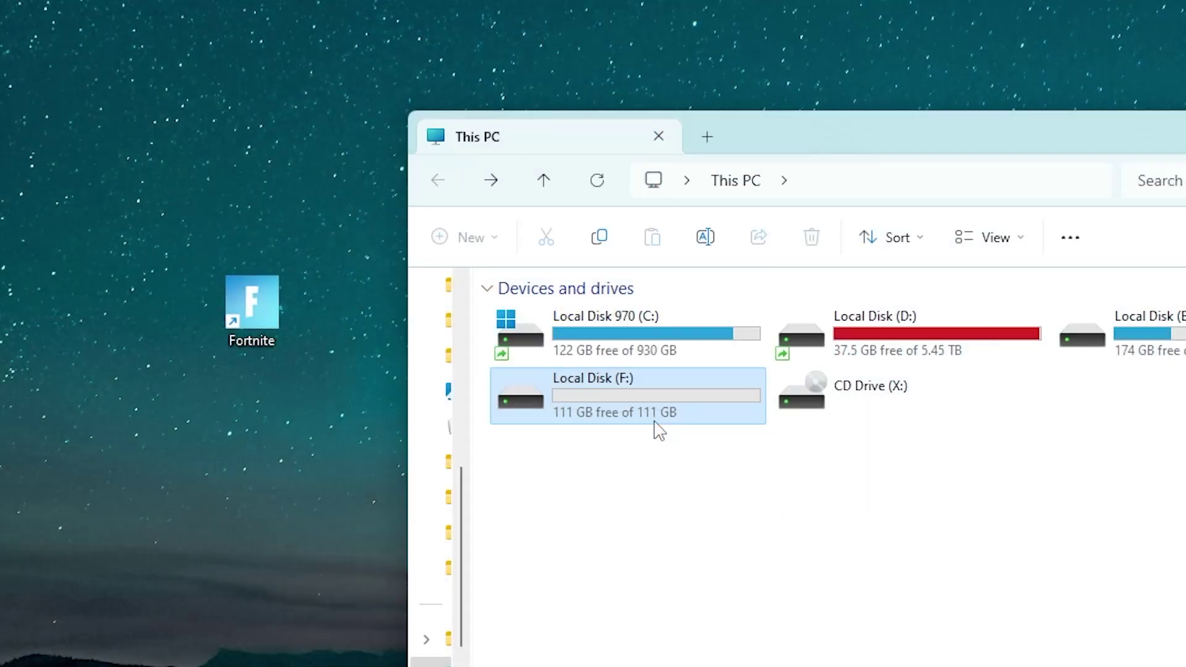
double_click(654, 423)
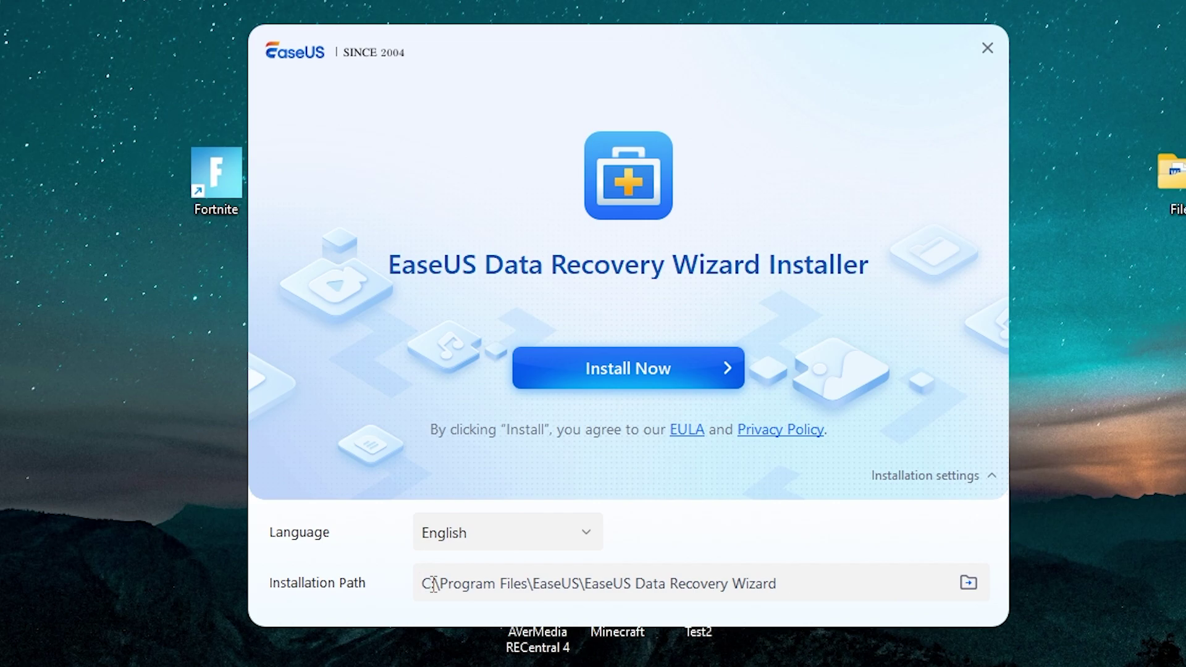
left_click(633, 388)
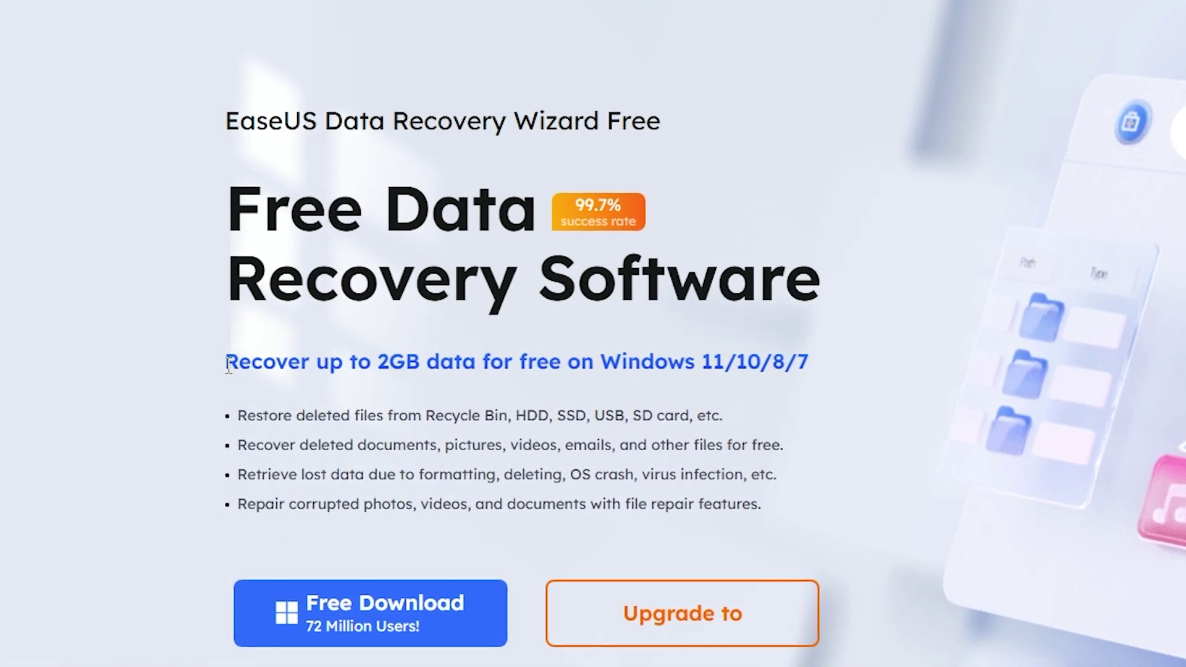
left_click_drag(227, 364, 344, 365)
left_click(431, 390)
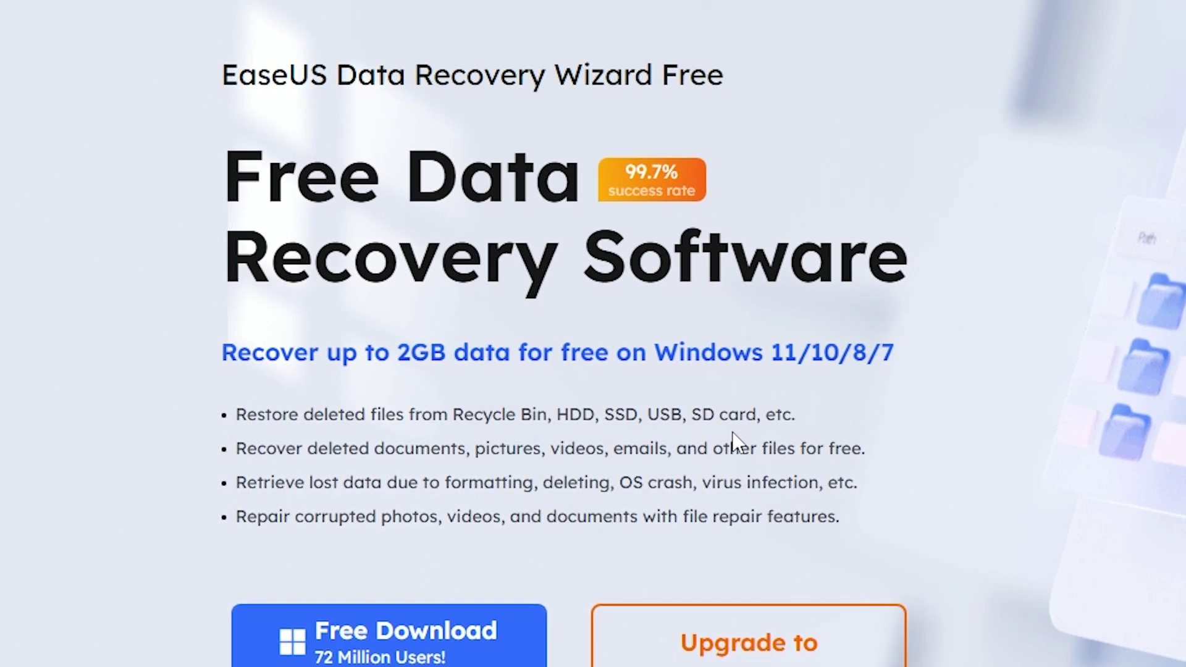
left_click_drag(551, 639, 374, 597)
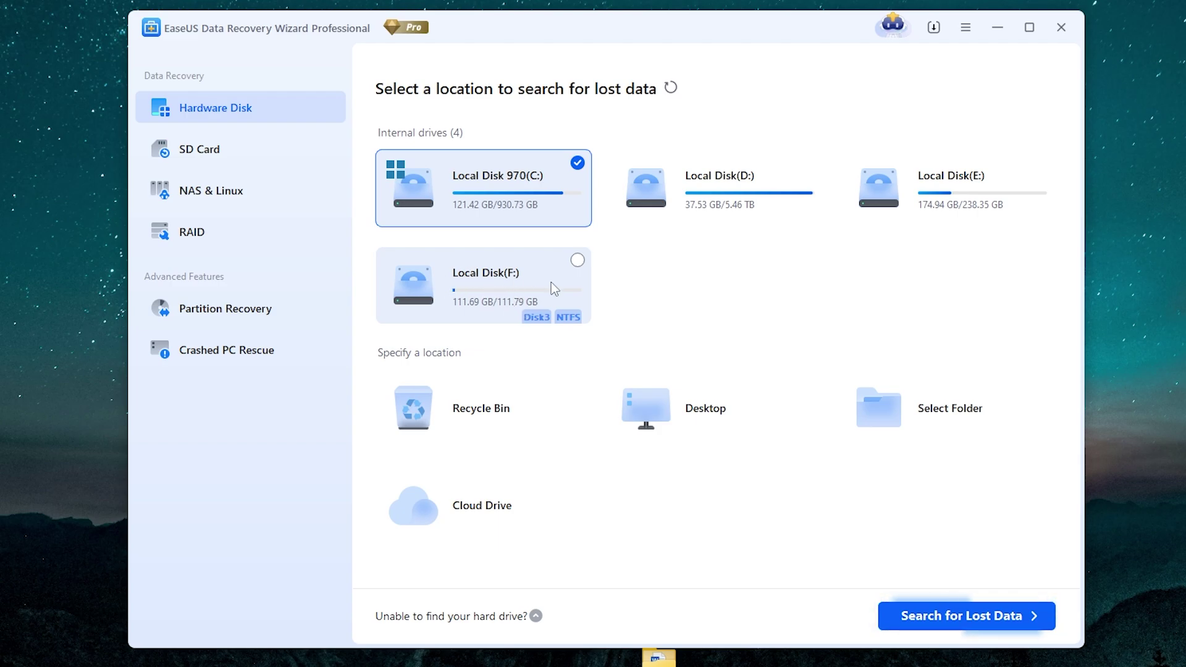
Scan Local Disk (F:) for lost data, finding image.jpg, important document.docx and video.mp4
left_click(576, 267)
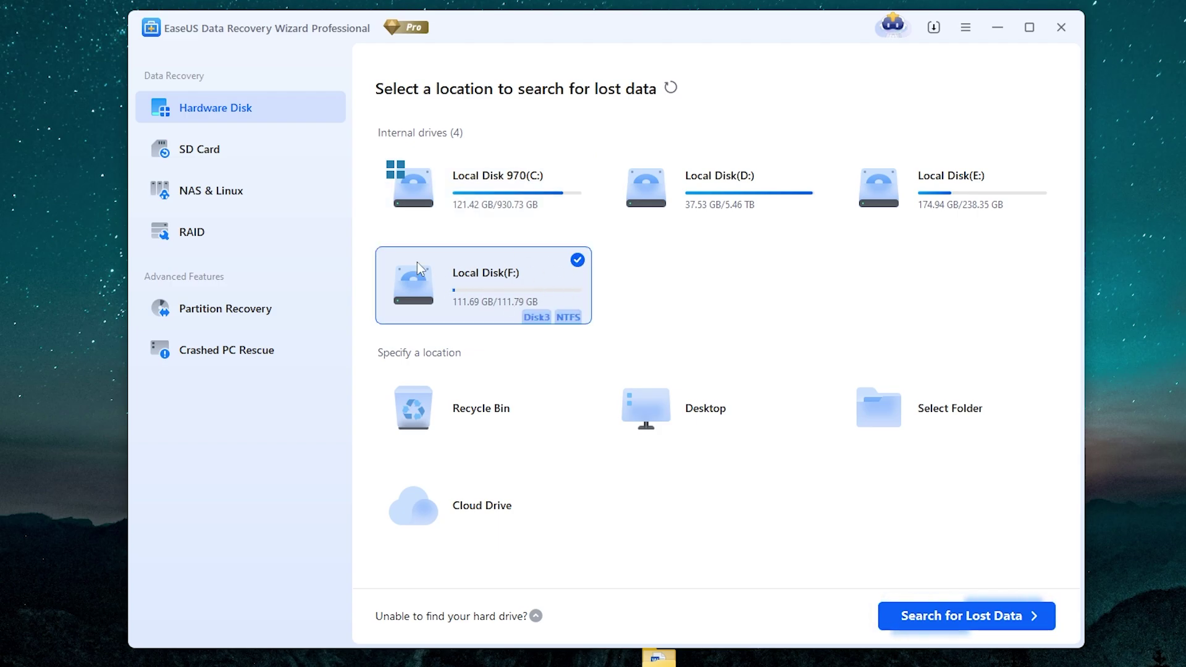
left_click(932, 618)
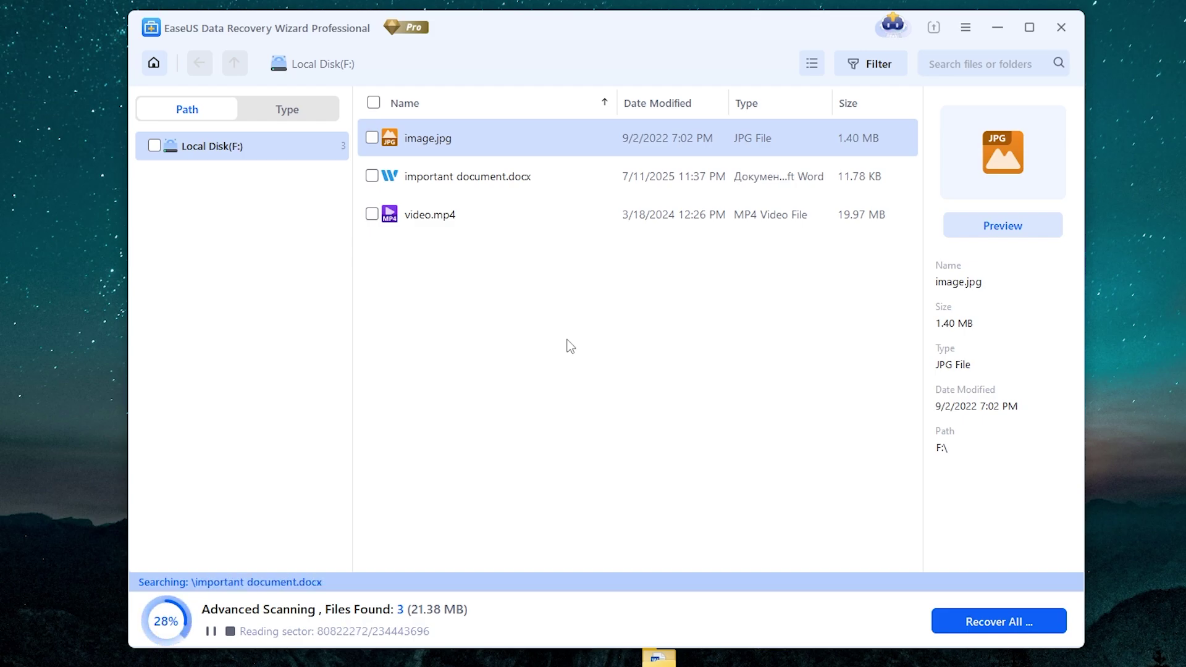
left_click_drag(457, 252, 502, 191)
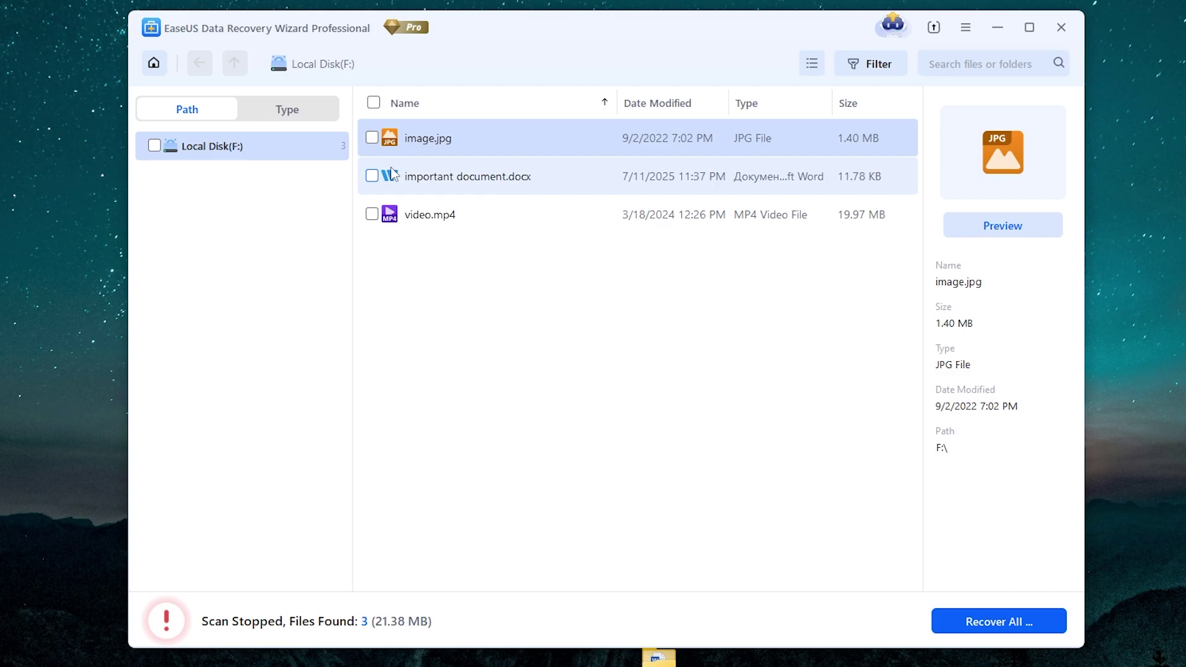
Recover all three found files into the Desktop folder 'Recovered Files' as a custom destination
left_click(371, 137)
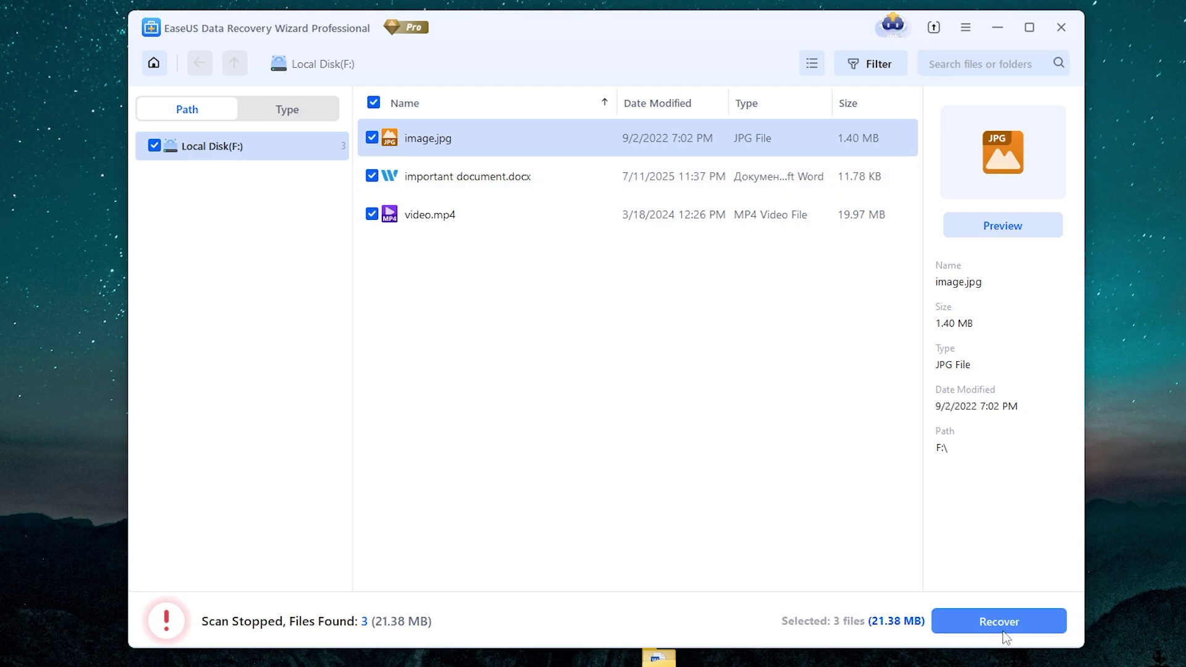
left_click(983, 621)
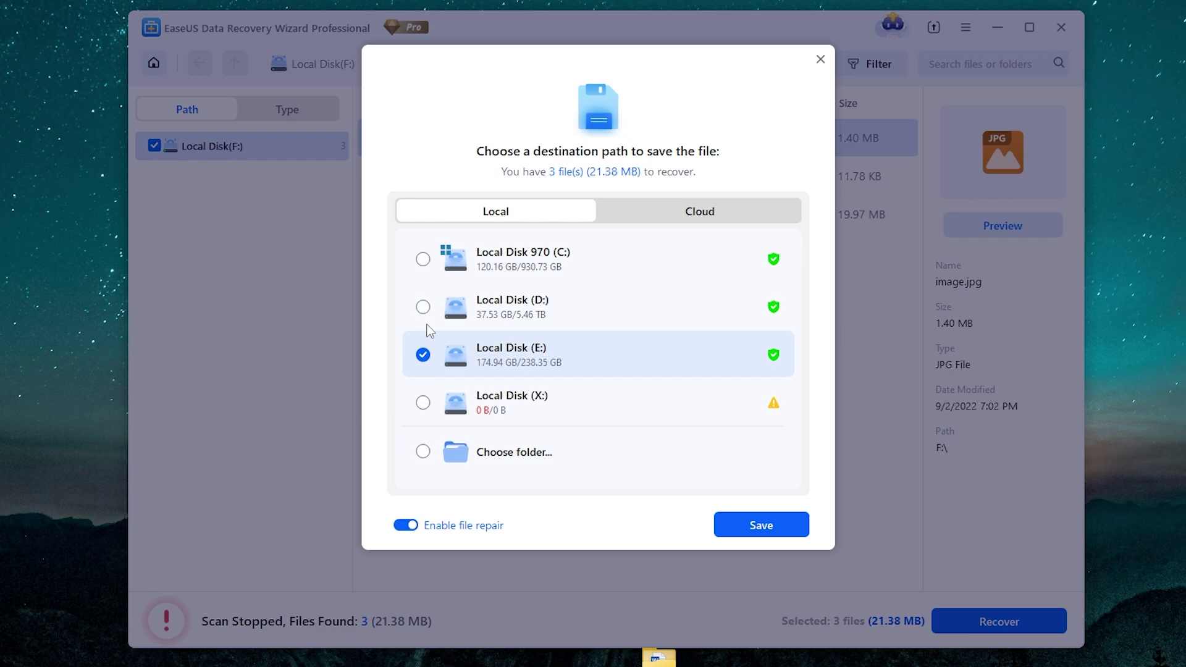
left_click(431, 312)
left_click(431, 265)
left_click(505, 468)
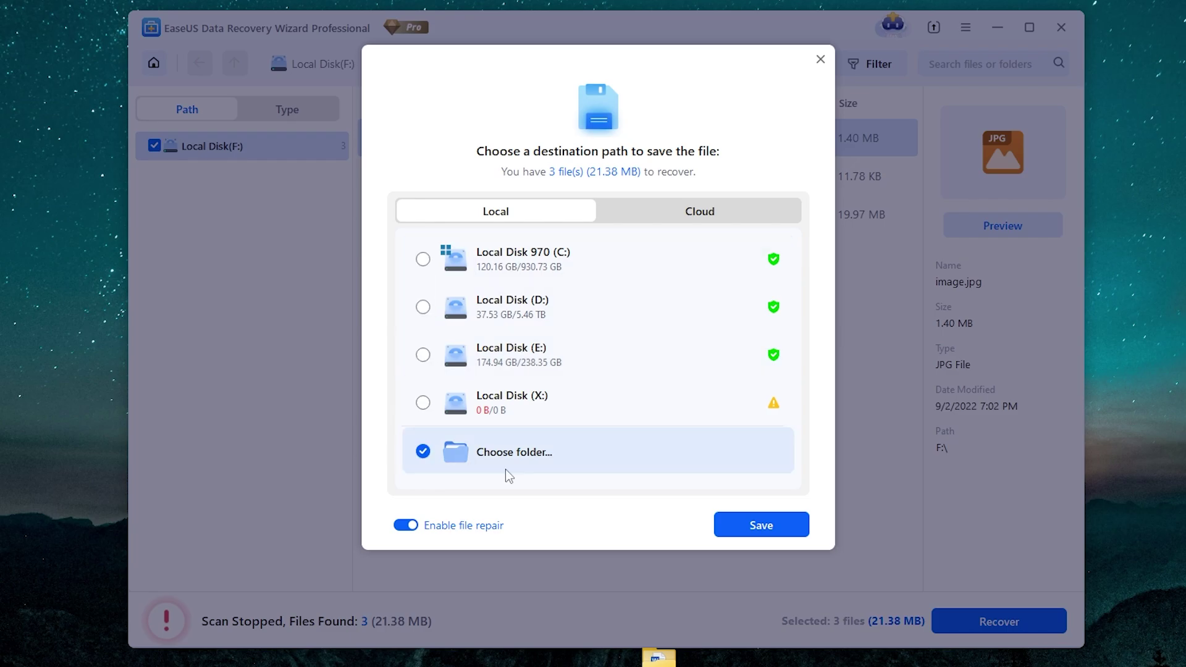
left_click(755, 529)
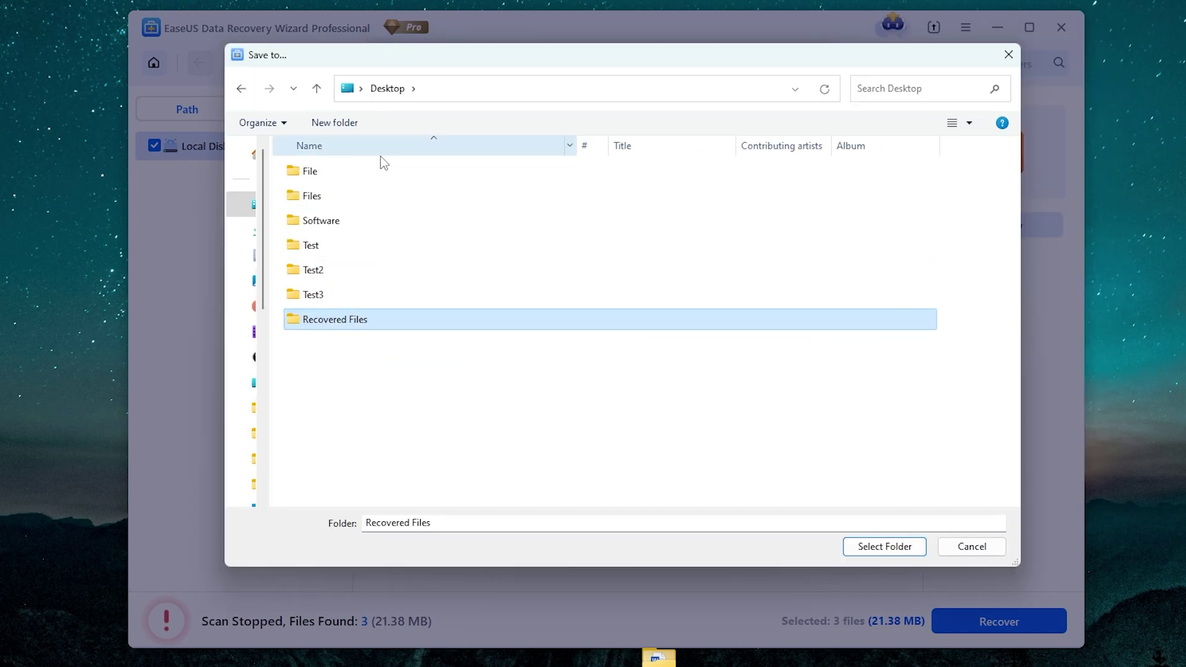
double_click(357, 326)
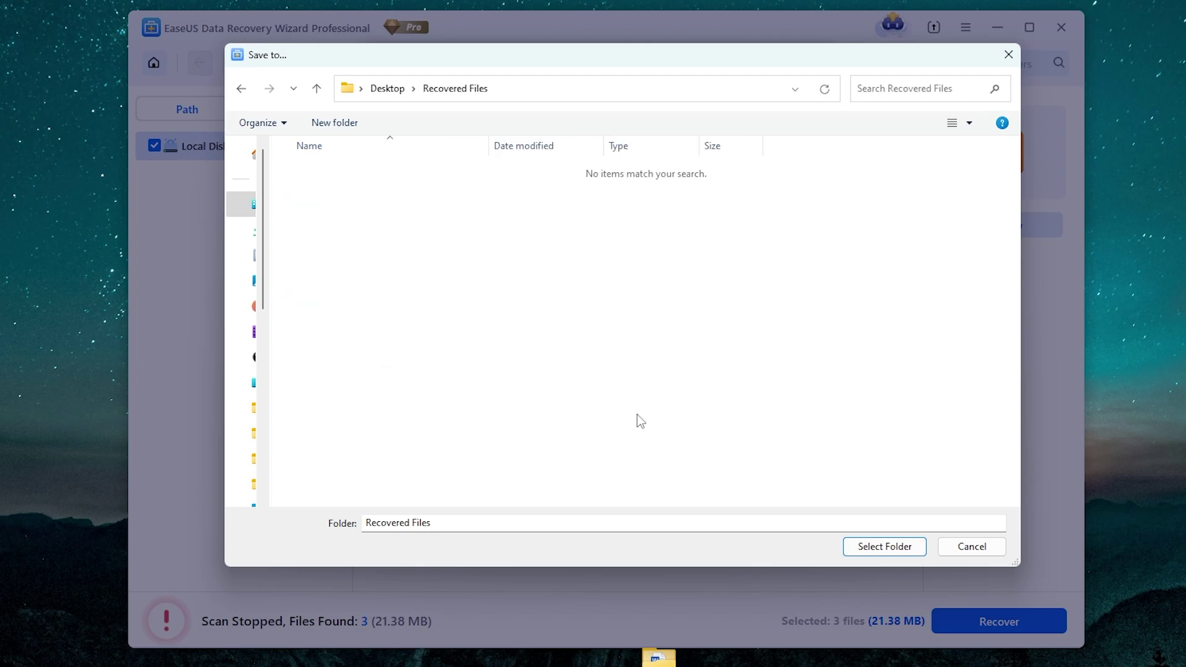
left_click(871, 550)
mouse_move(432, 284)
left_mouse_down()
mouse_move(454, 320)
mouse_move(492, 336)
mouse_move(500, 370)
mouse_move(457, 258)
mouse_move(357, 247)
mouse_move(390, 229)
mouse_move(345, 256)
mouse_move(454, 204)
mouse_move(432, 281)
left_mouse_up()
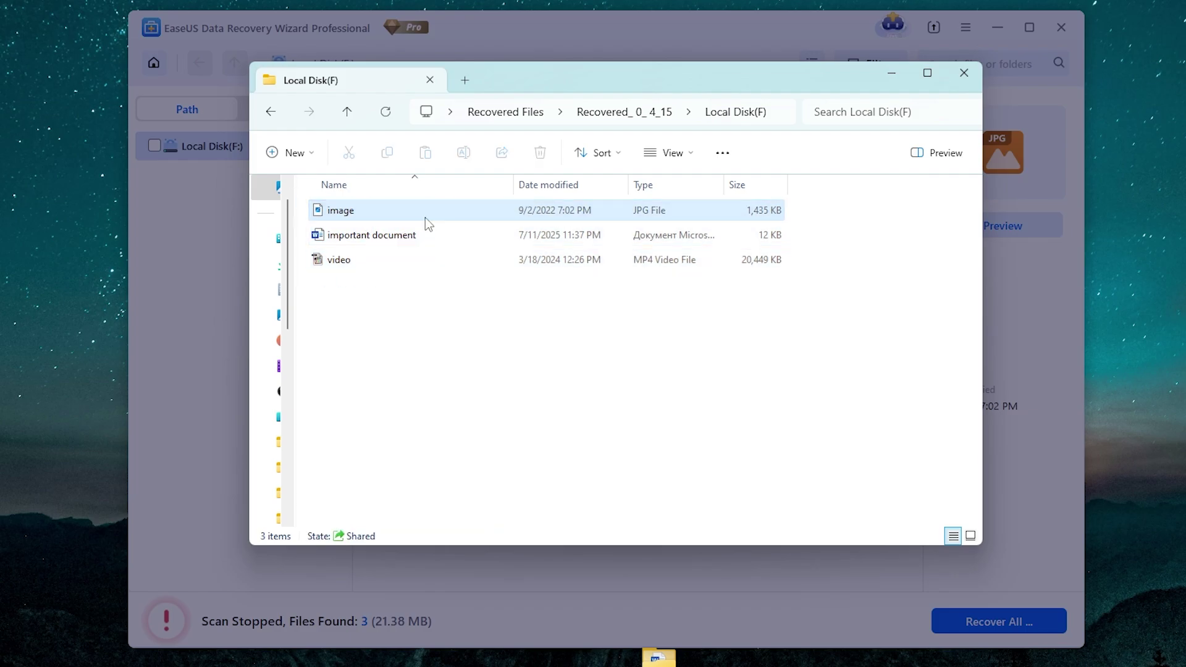
Open the recovered image, important document and video to verify each was restored intact
double_click(425, 217)
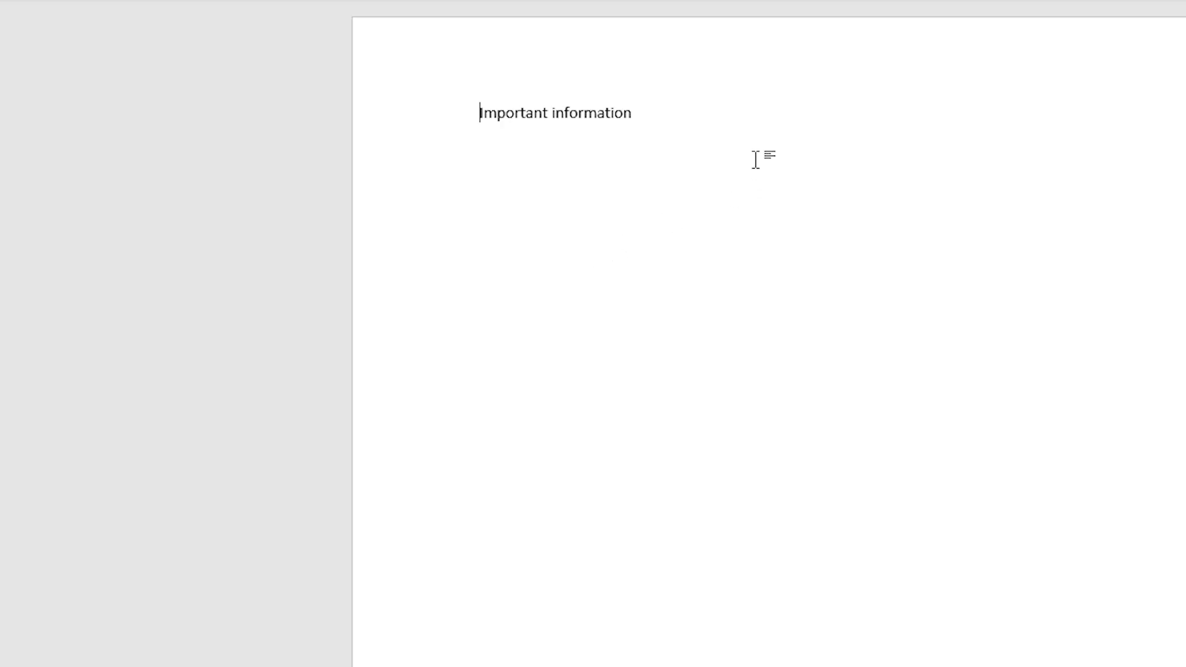
left_click_drag(631, 112, 370, 118)
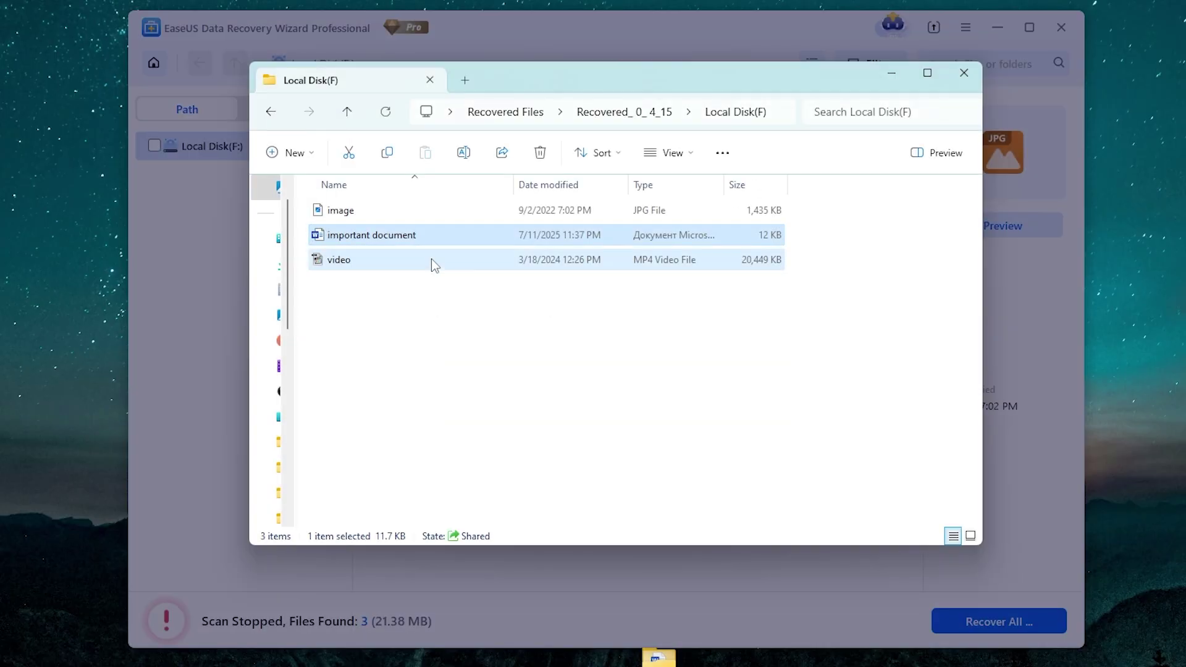
left_click(433, 262)
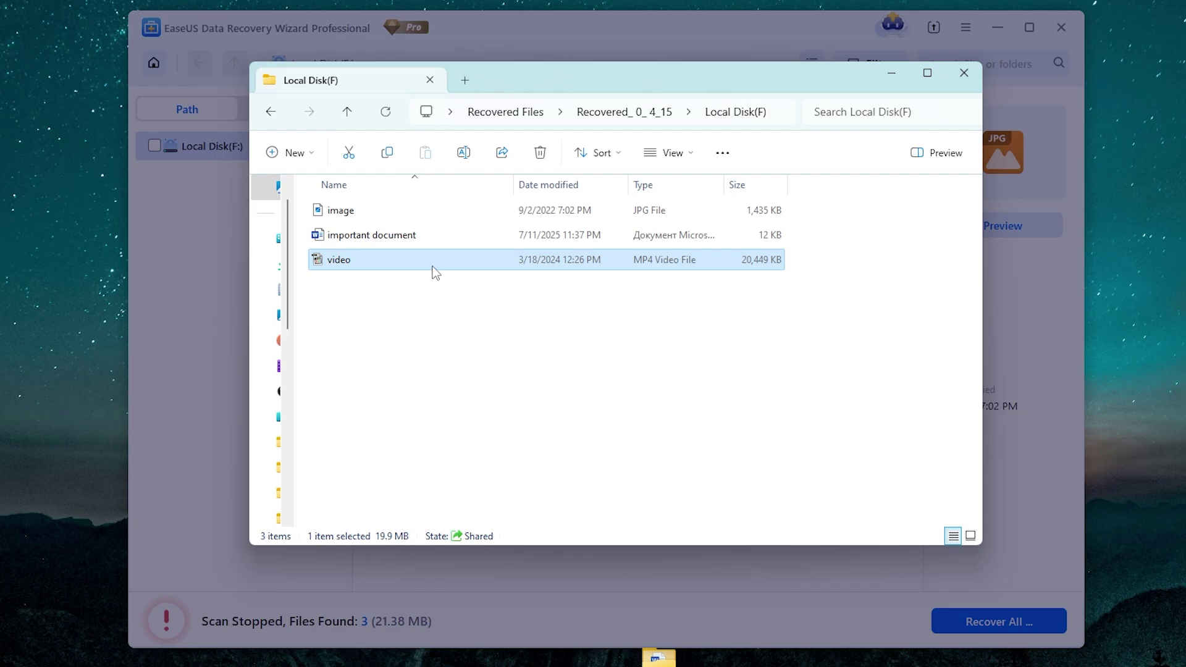
double_click(433, 268)
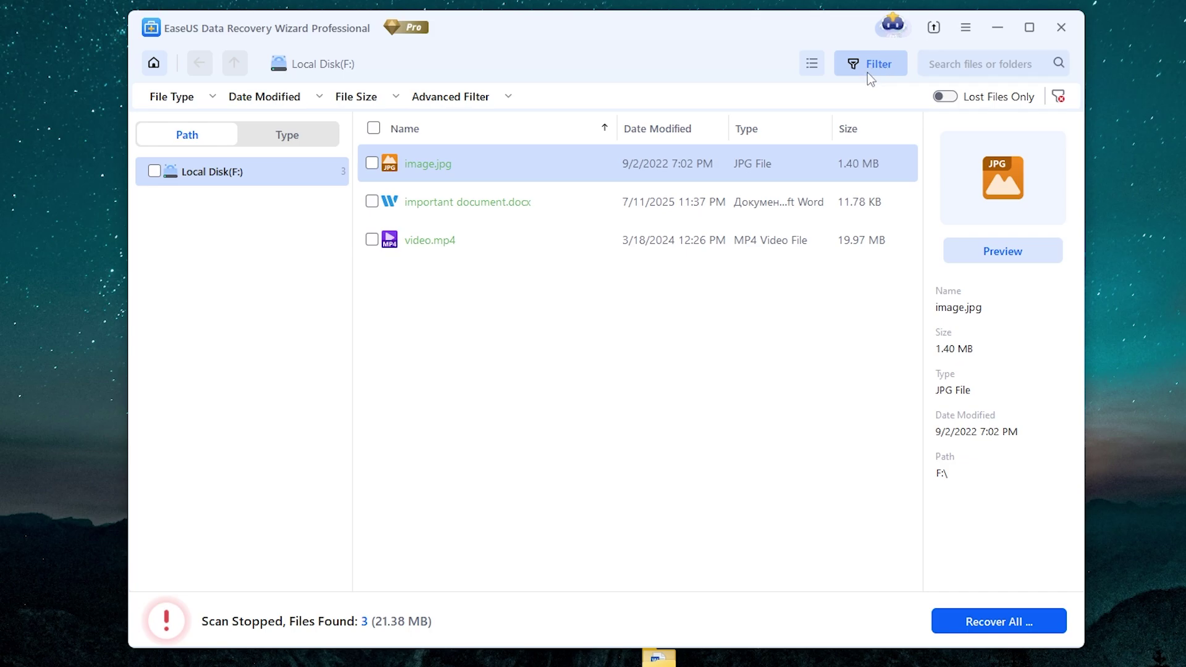
Under the Type view, tick Pictures, Videos and Documents (docx), then check Date Modified and File Size filters
left_click(283, 137)
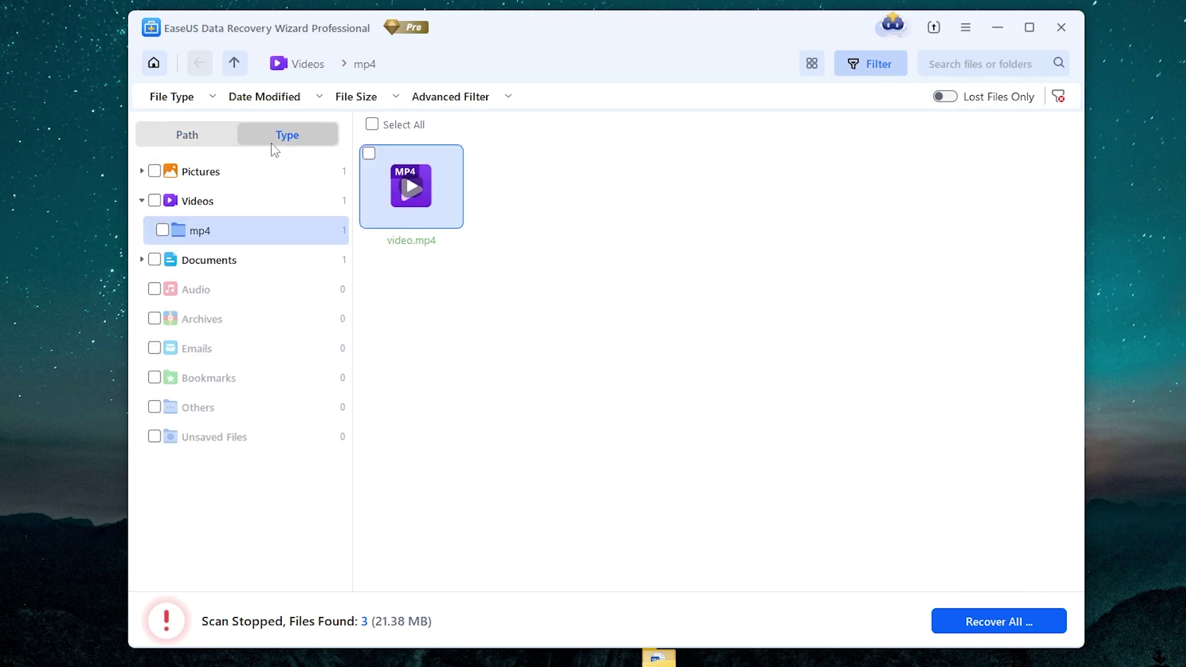
left_click(160, 173)
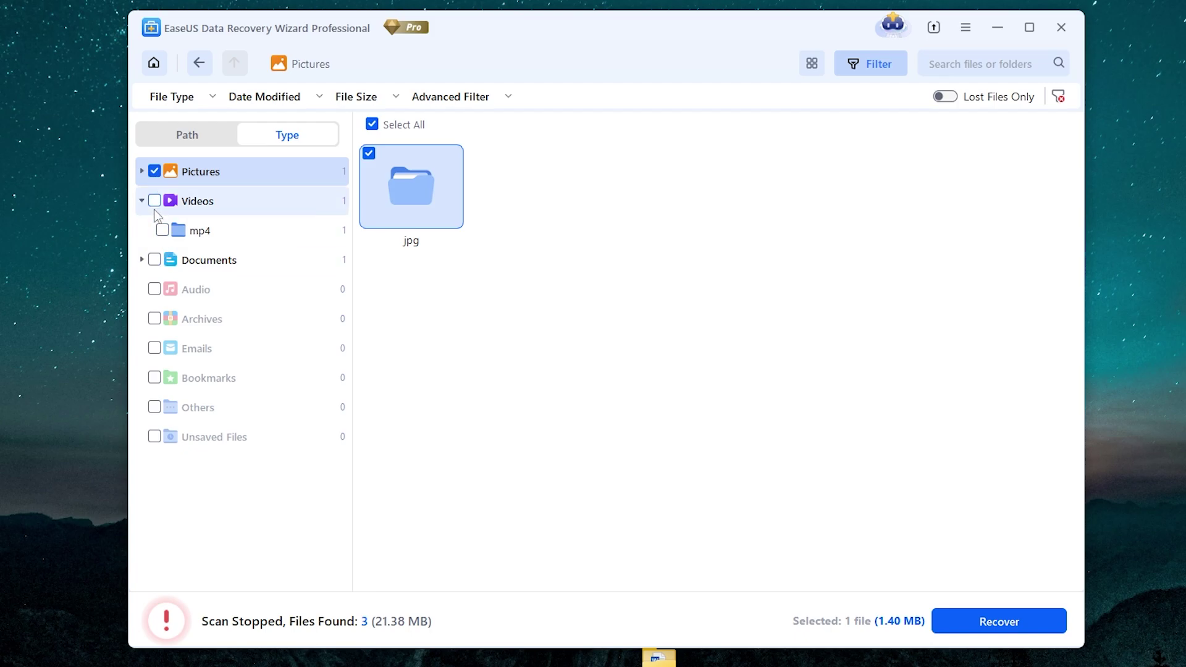
left_click(155, 201)
left_click(155, 259)
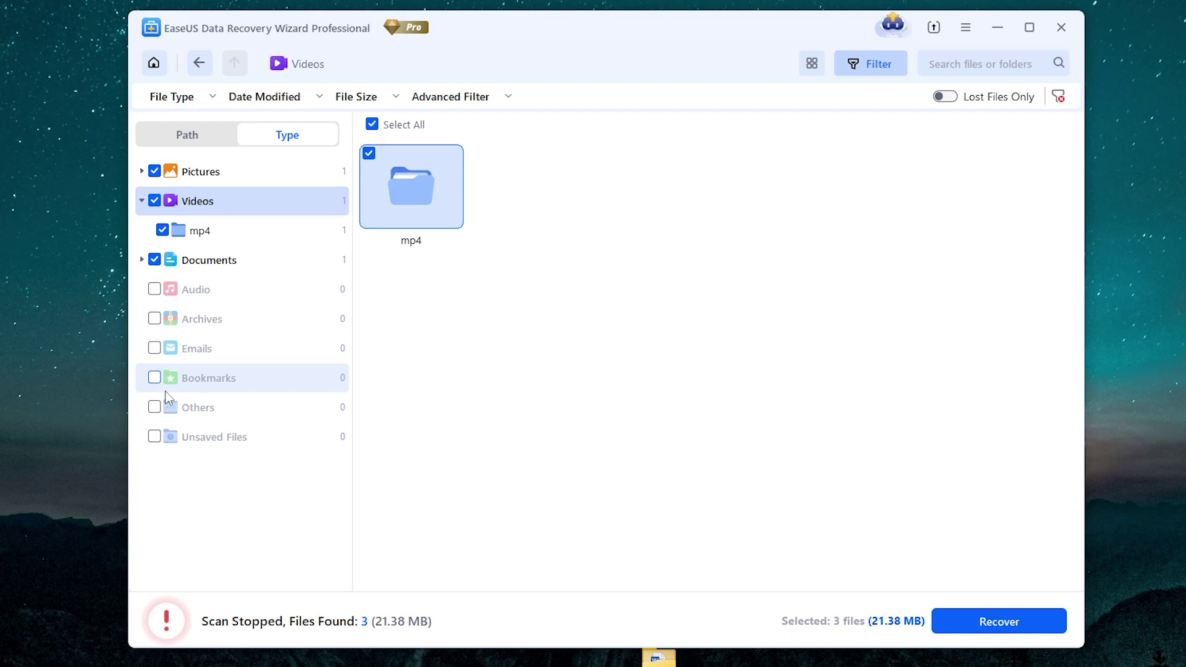
left_click(175, 270)
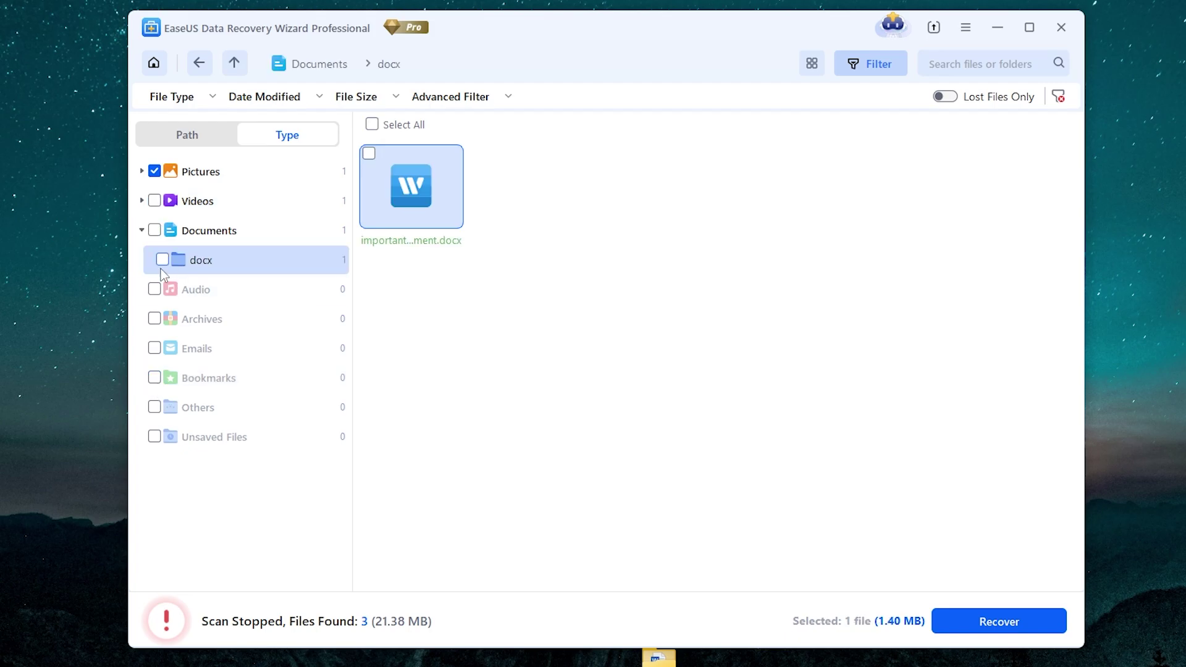
left_click(162, 261)
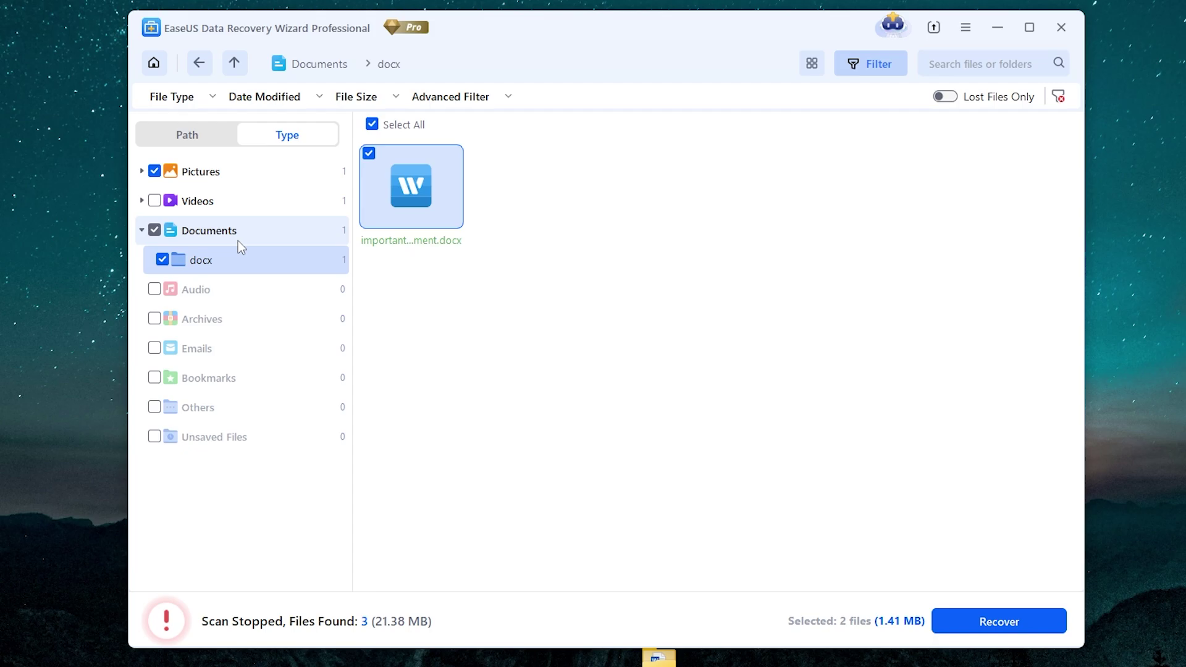
left_click(317, 97)
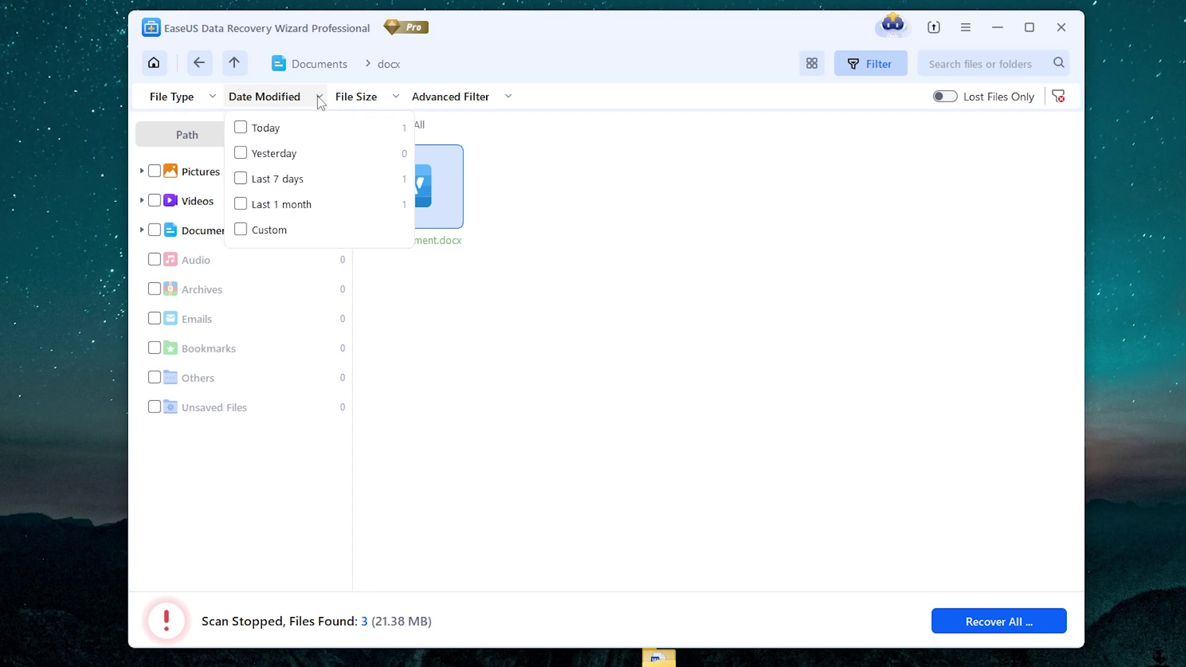
left_click(397, 97)
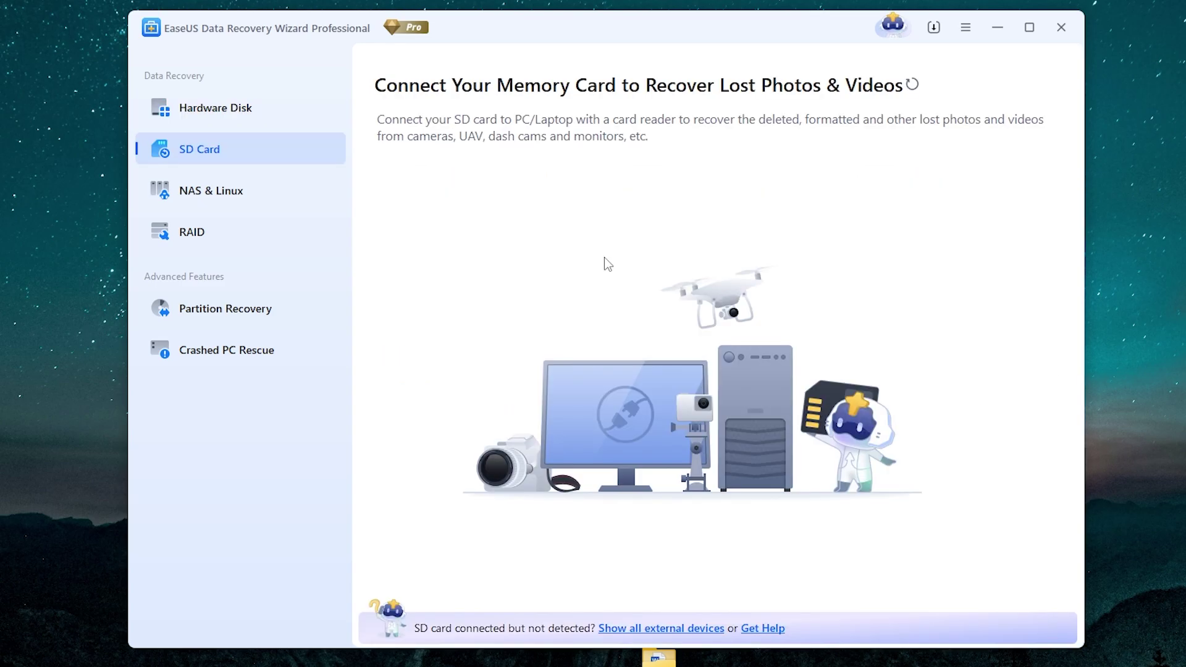
Look through the NAS & Linux, RAID and Partition Recovery pages, then go to Crashed PC Rescue
left_click(197, 196)
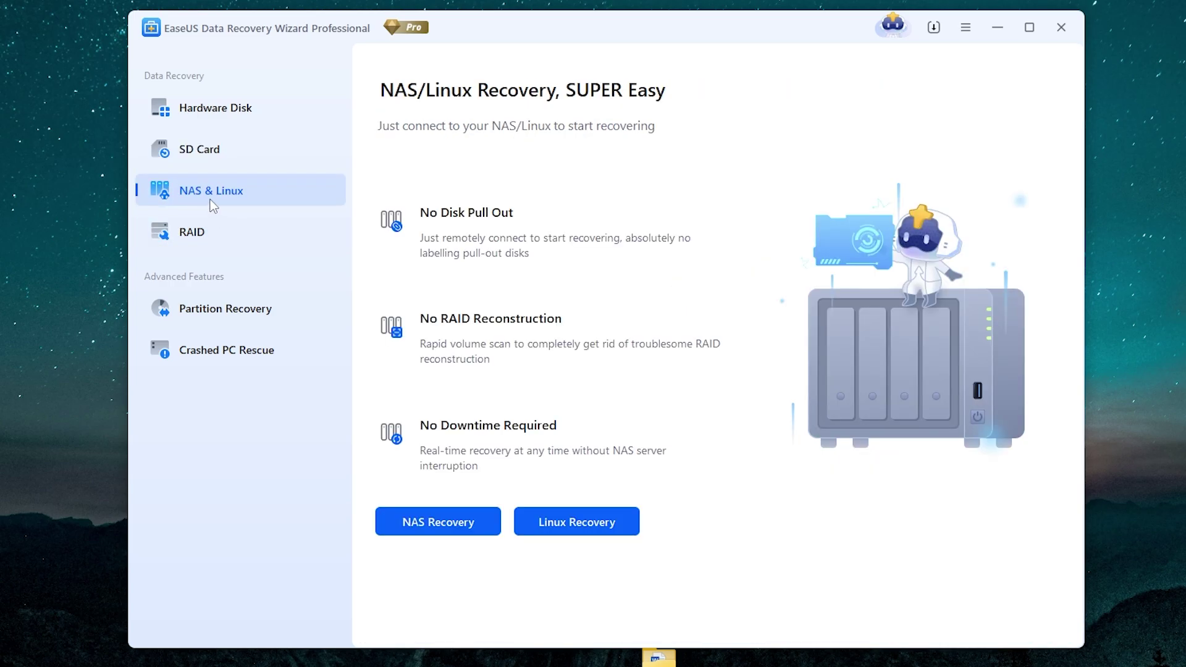
left_click(222, 235)
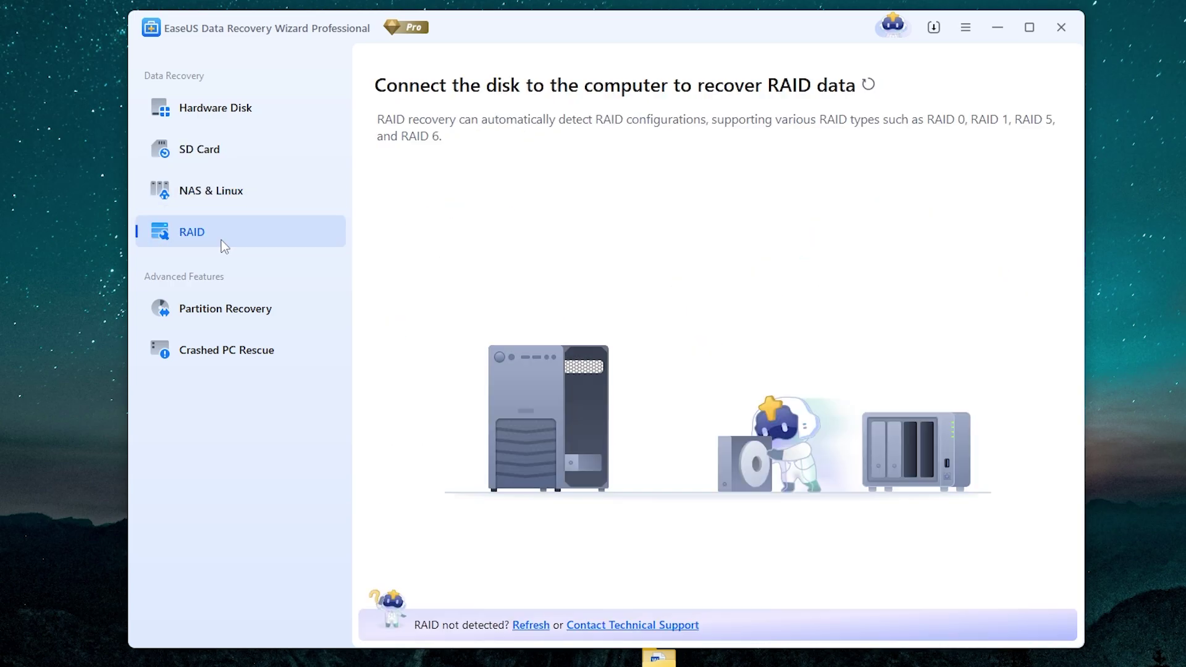
left_click(268, 324)
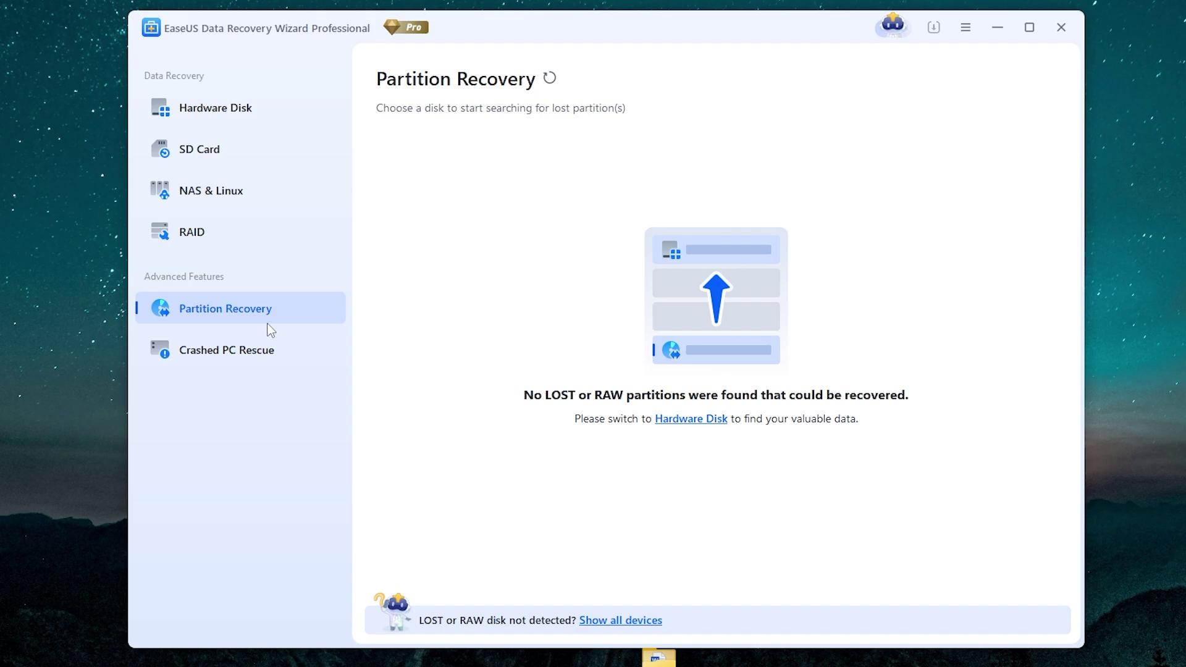
left_click(275, 359)
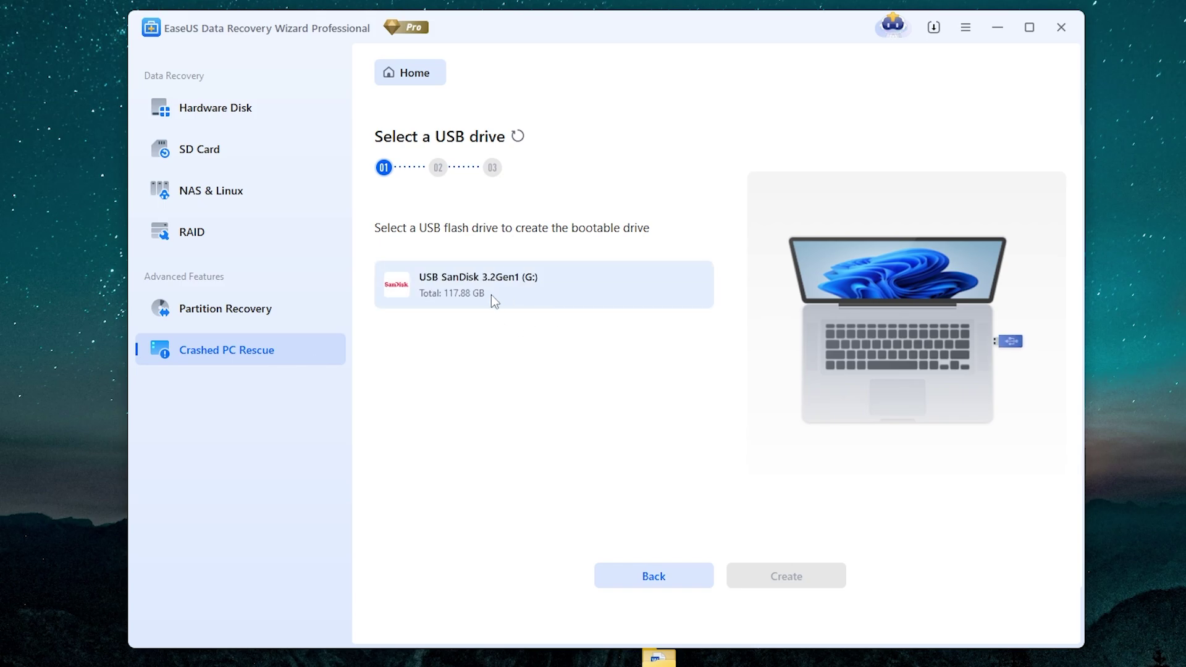
Create a bootable rescue drive on USB SanDisk 3.2Gen1 (G:), confirming the format
left_click(530, 302)
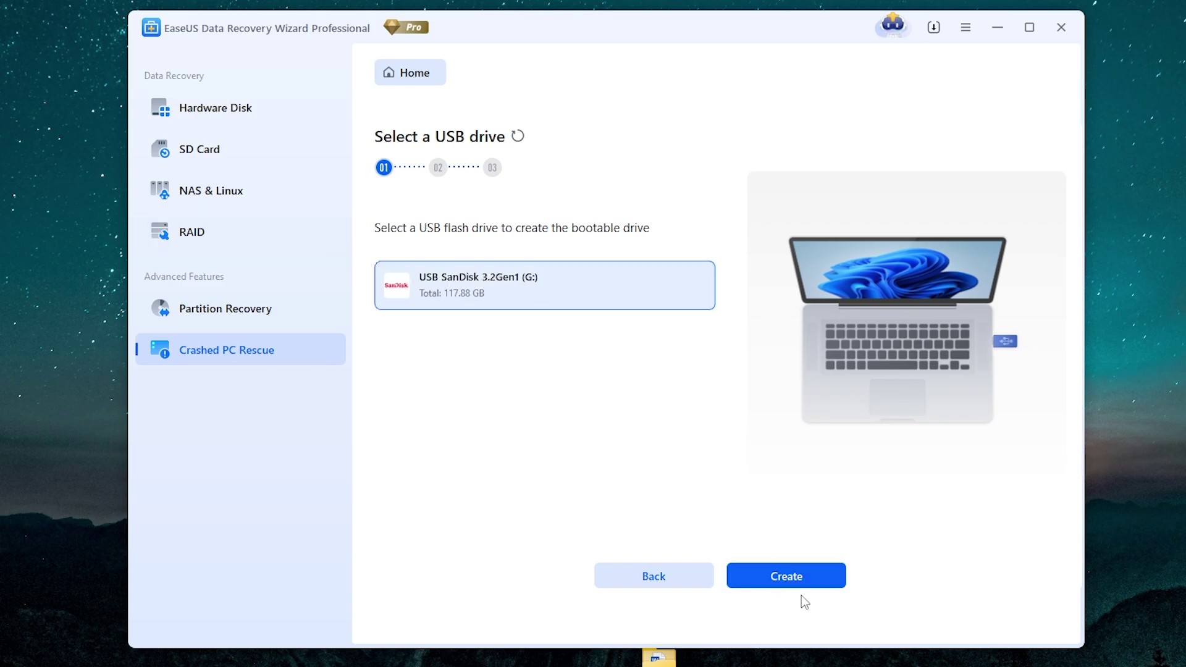
left_click(821, 575)
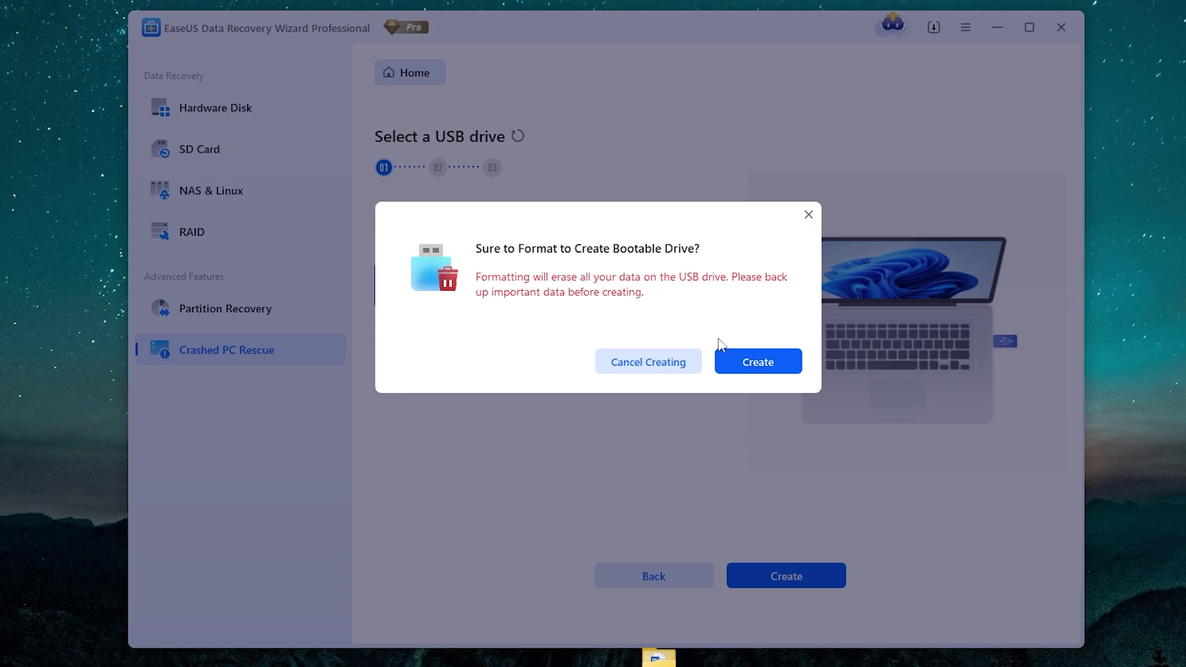
left_click(749, 369)
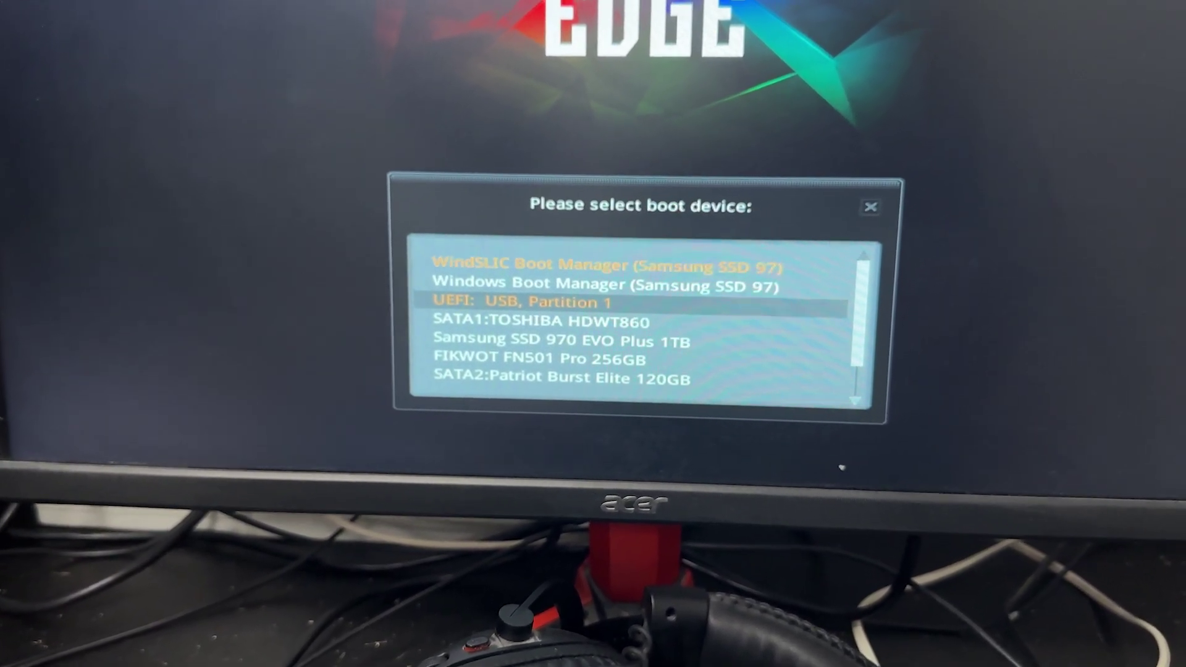
Boot from UEFI: USB, Partition 1 to load EaseUS Data Recovery Wizard WinPE
key("Return")
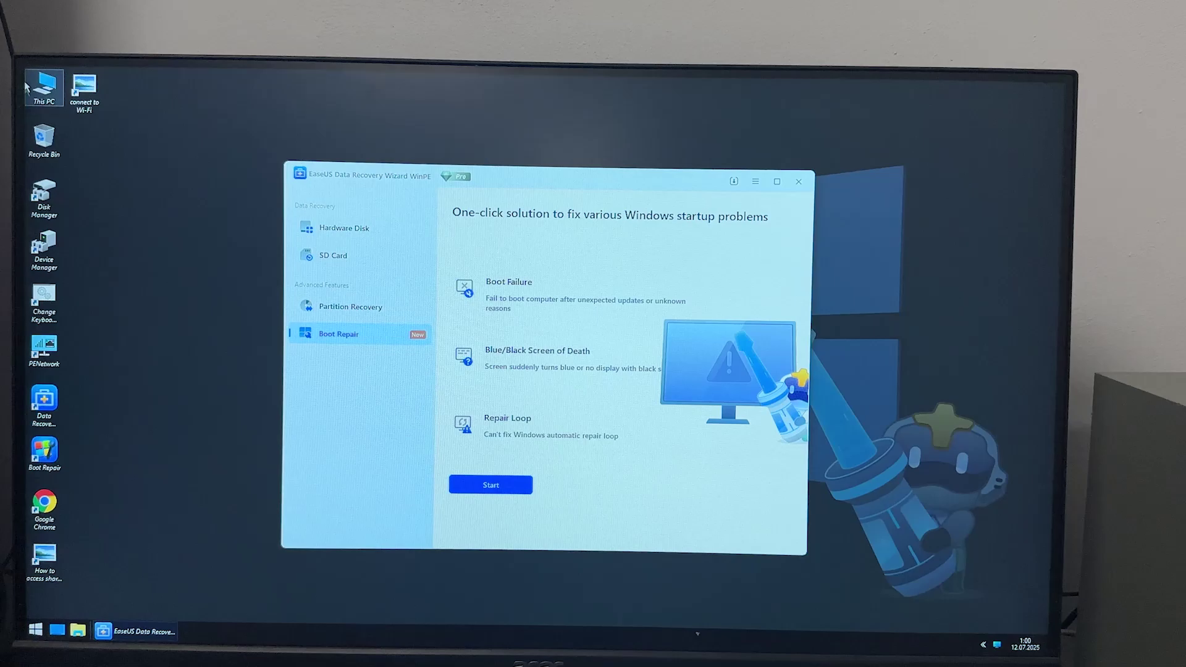
double_click(28, 92)
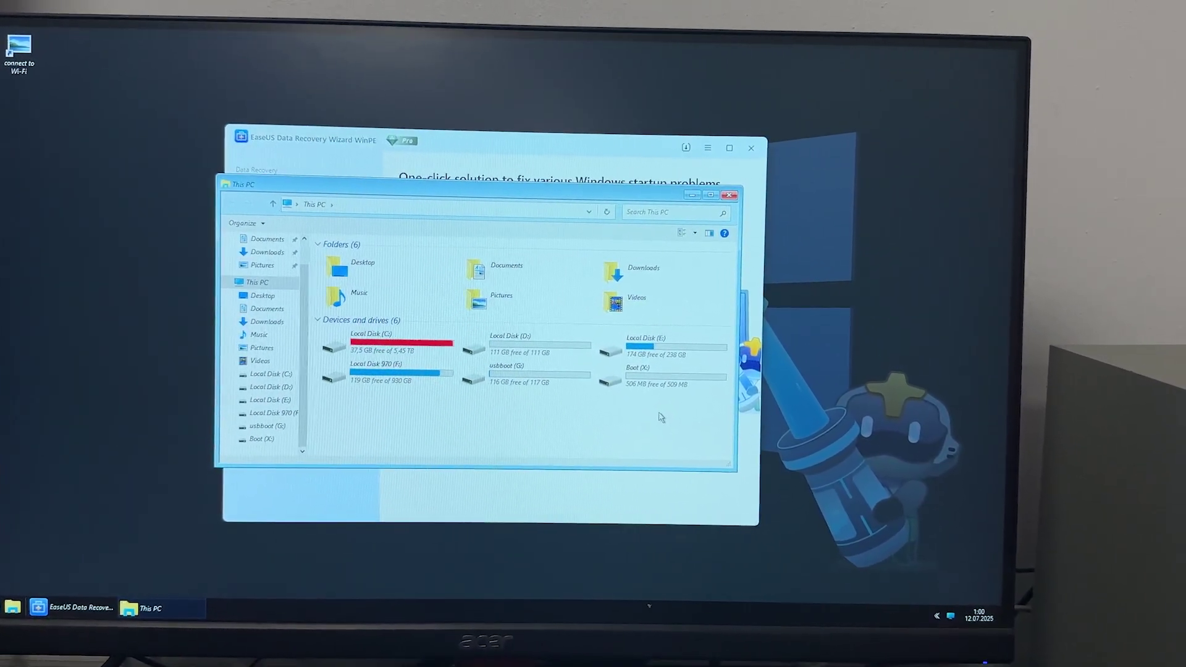
left_click(722, 197)
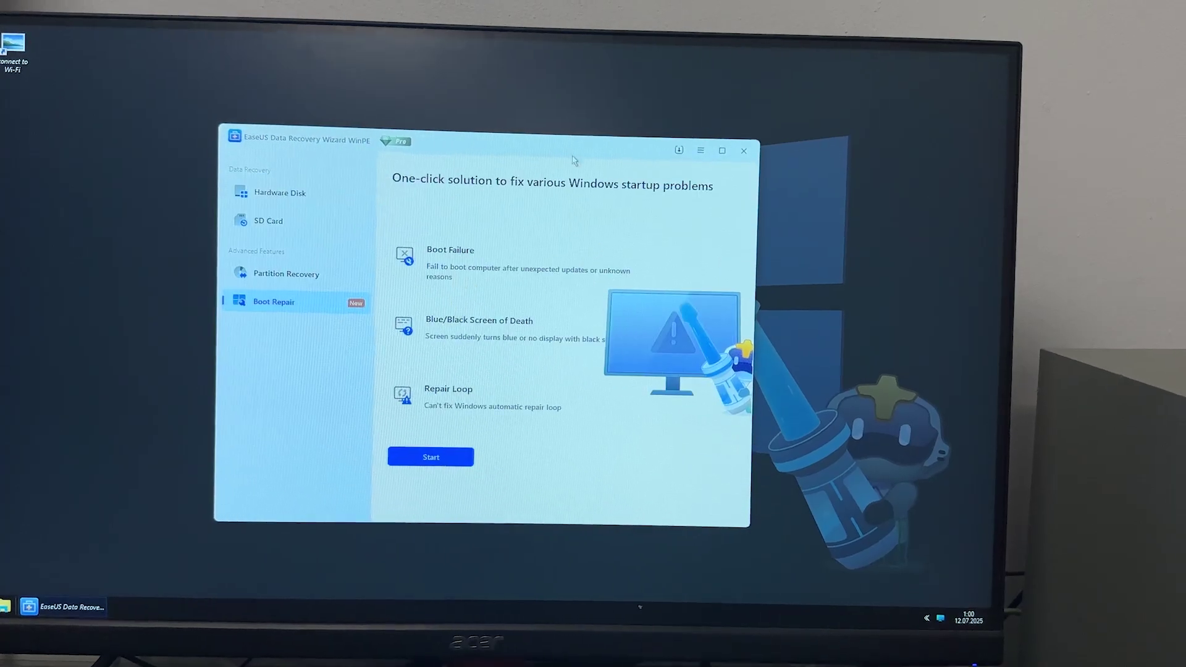